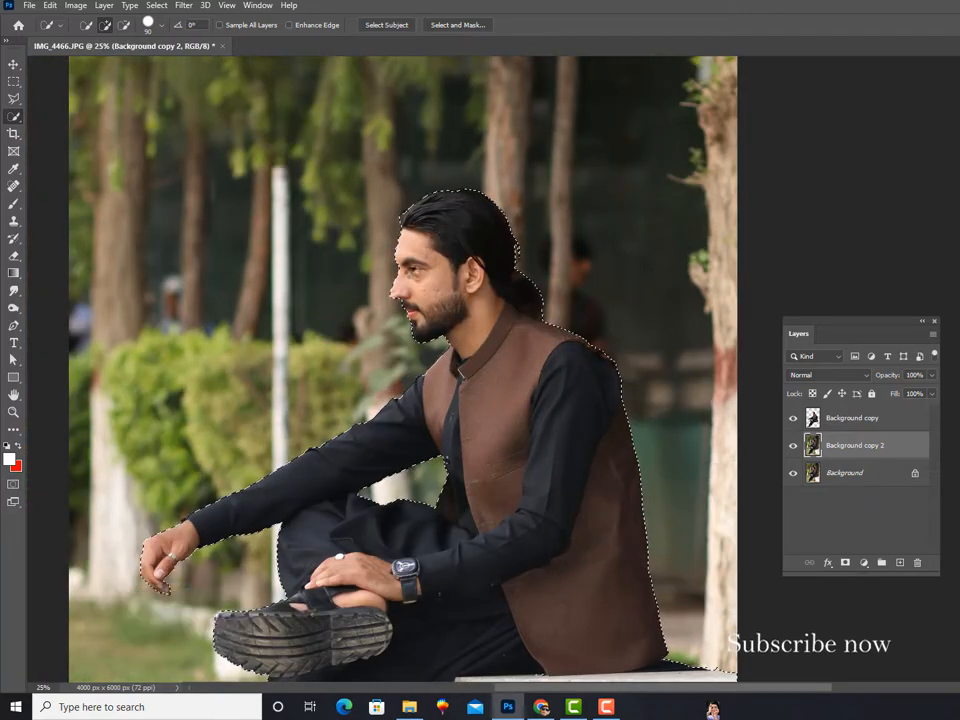
Step: Add the tree trunk along the photo's right edge to the selection of the man and bench with the Quick Selection tool
scroll(384, 445, "down", 5)
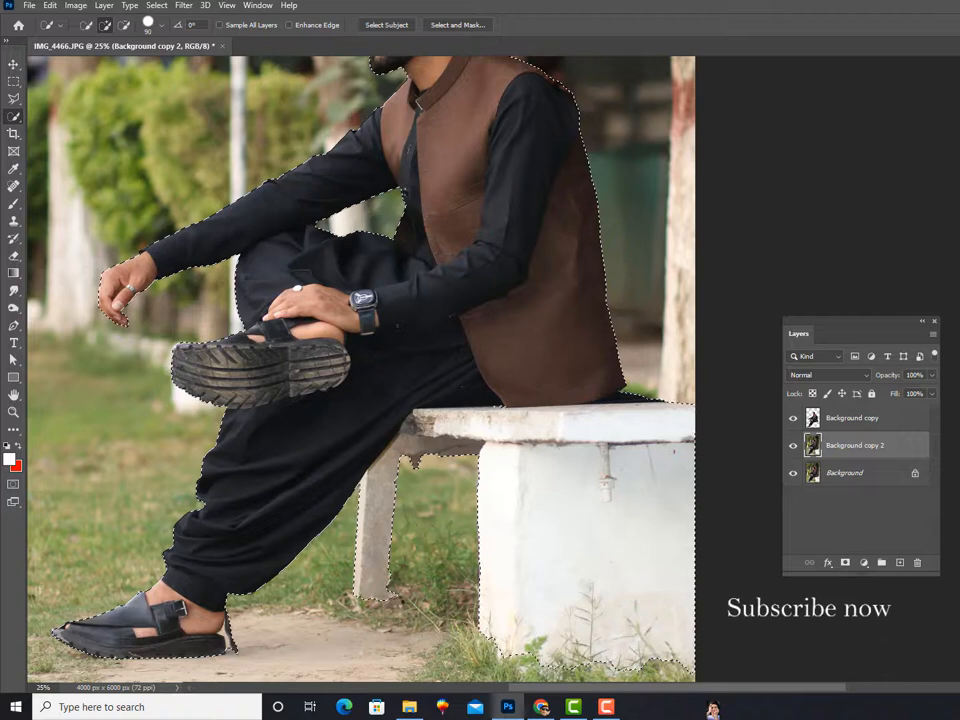
scroll(446, 414, "up", 5)
scroll(446, 414, "right", 3)
left_click_drag(499, 114, 500, 166)
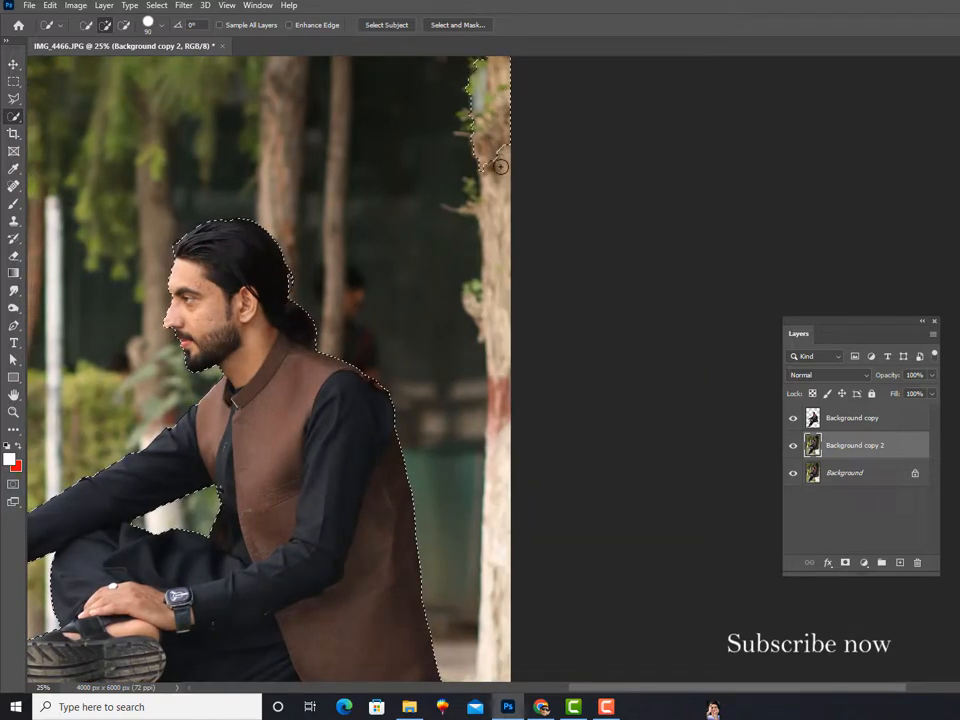
left_click_drag(497, 221, 505, 408)
key("ctrl+minus")
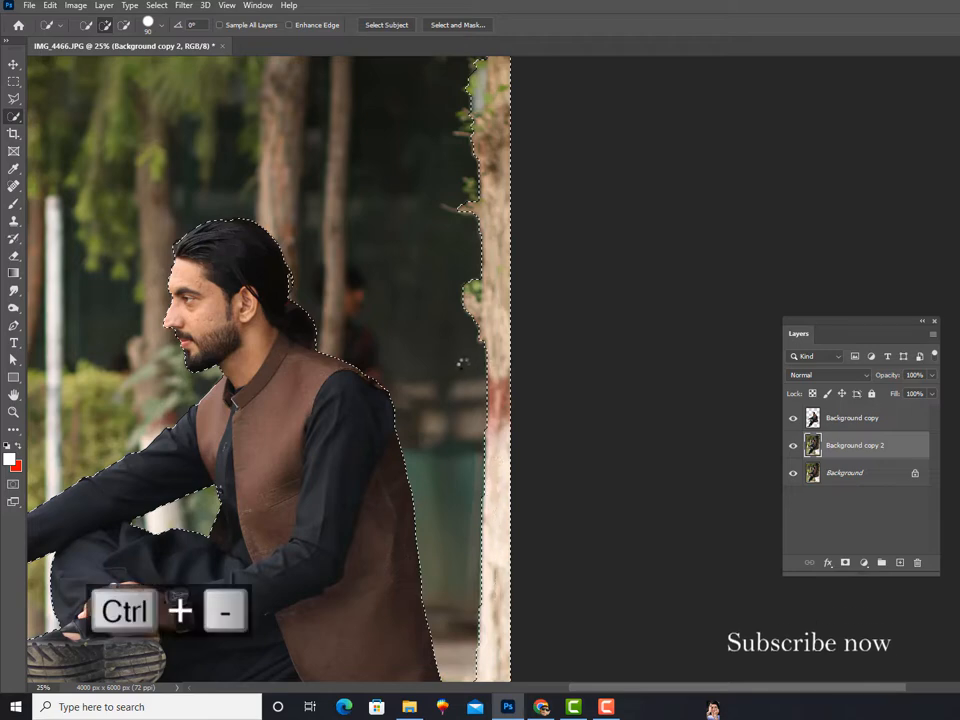
key("ctrl+equal")
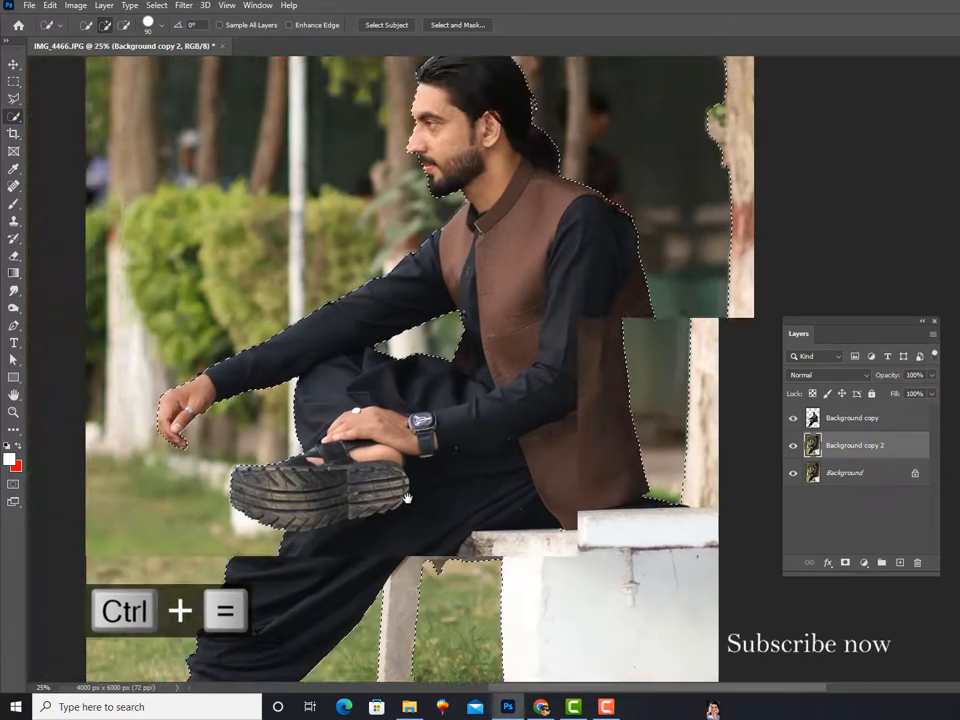
left_click_drag(356, 499, 371, 642)
Step: Expand the selection around the man, bench and tree trunk by 10 pixels
left_click(157, 6)
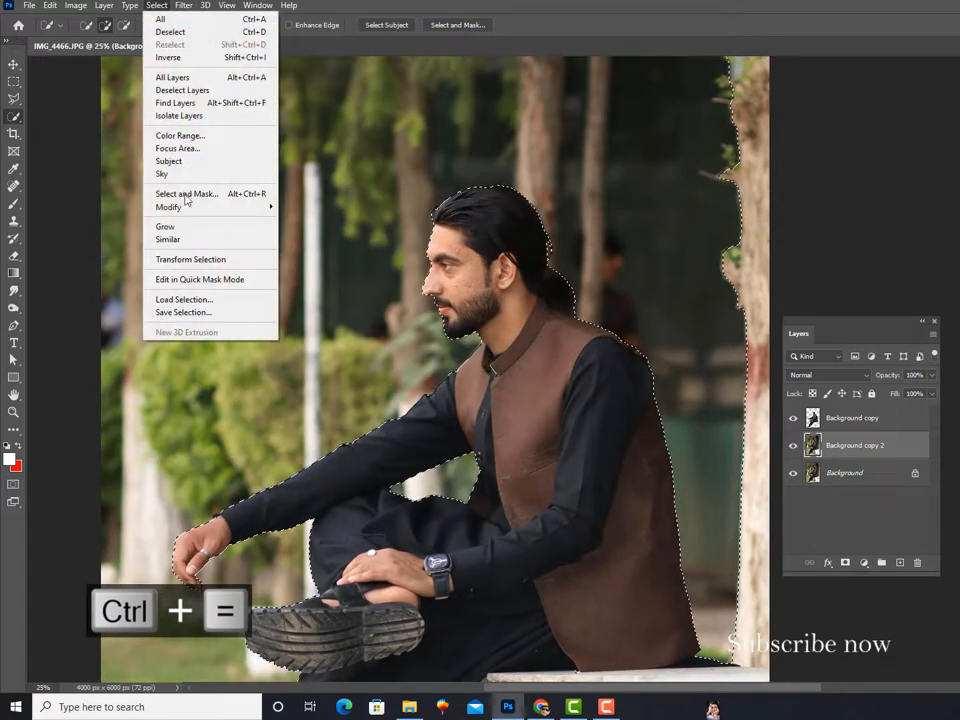
mouse_move(193, 206)
left_click(303, 231)
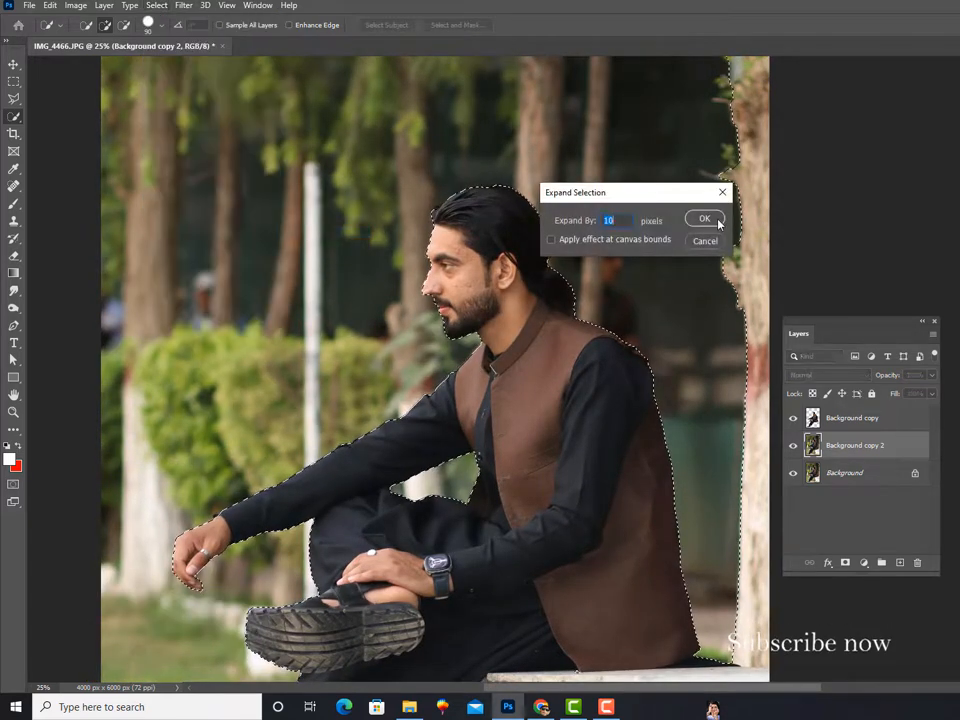
key("Return")
right_click(490, 241)
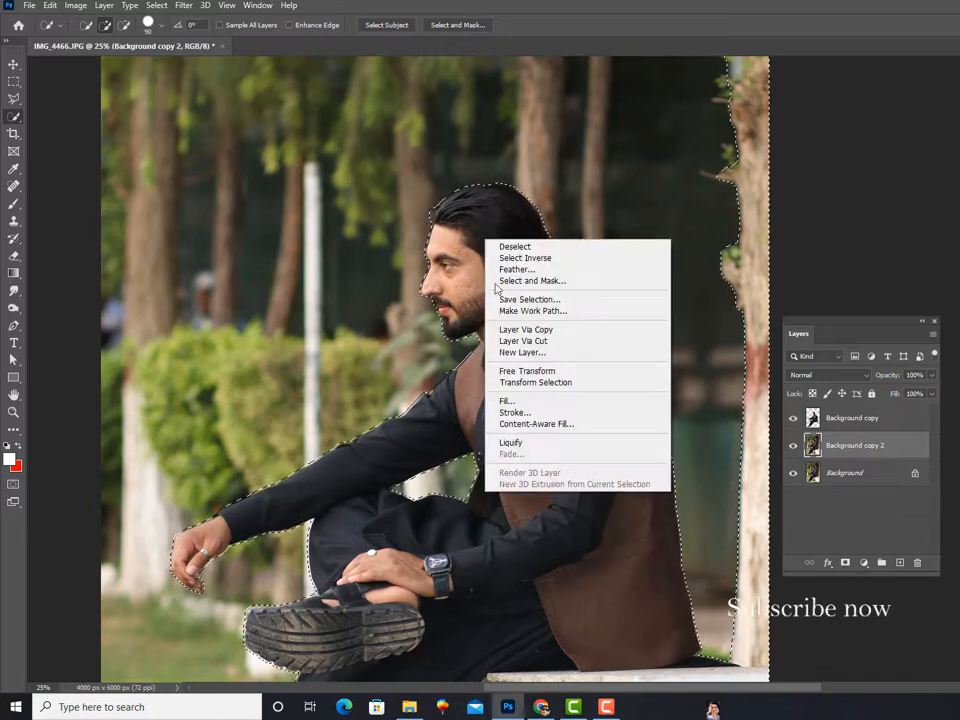
left_click(532, 402)
left_click(725, 184)
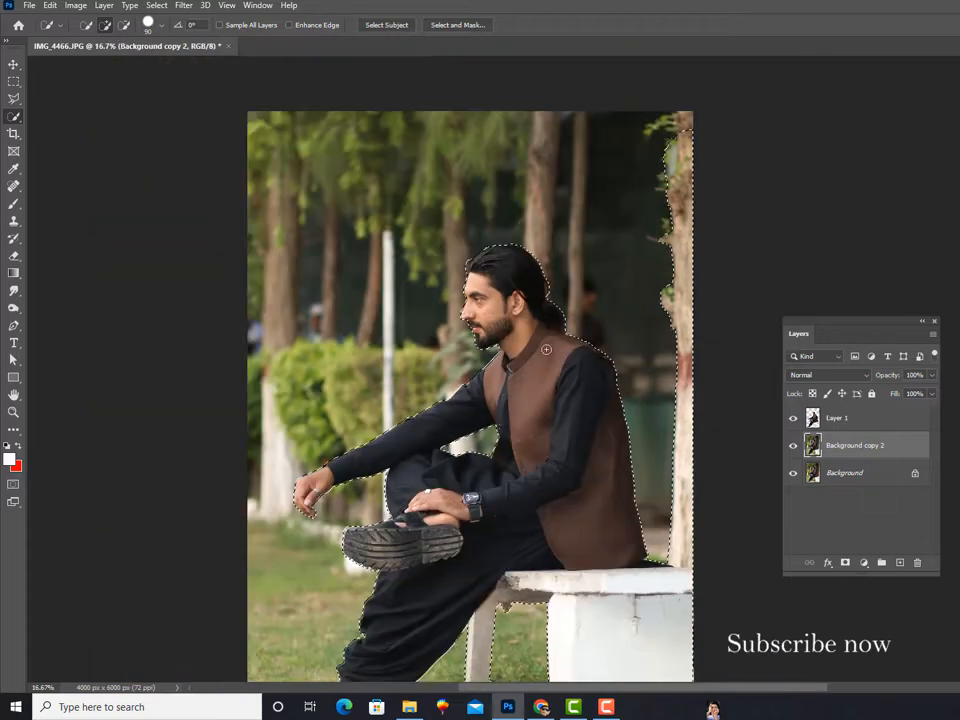
Step: Fill the selected man, bench and tree trunk on Background copy 2 with generated surroundings, and deselect
right_click(542, 349)
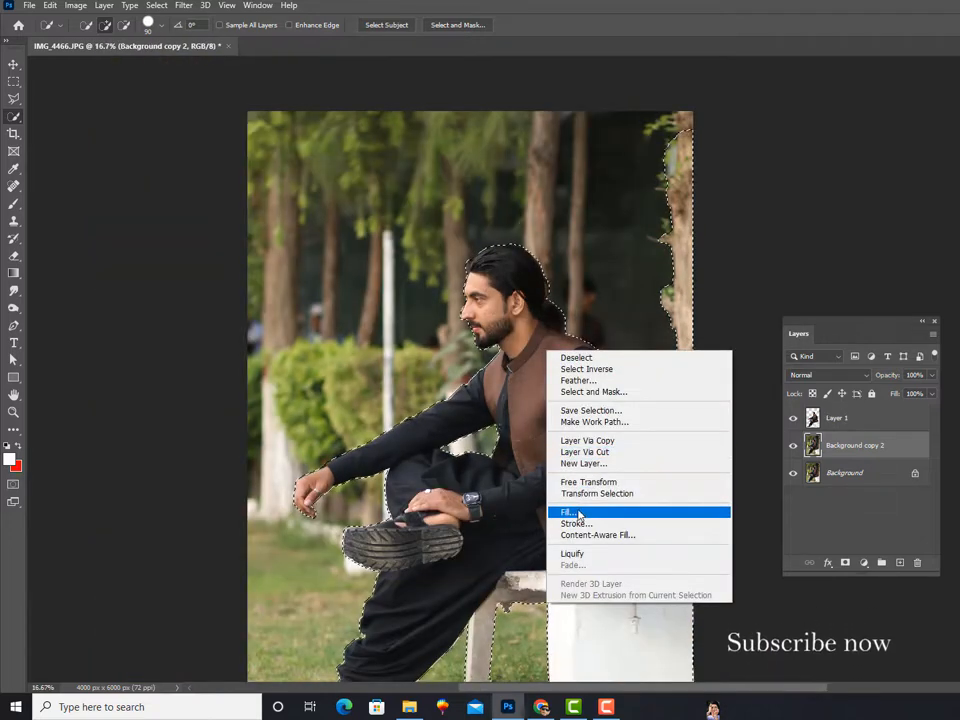
left_click(579, 510)
left_click(723, 186)
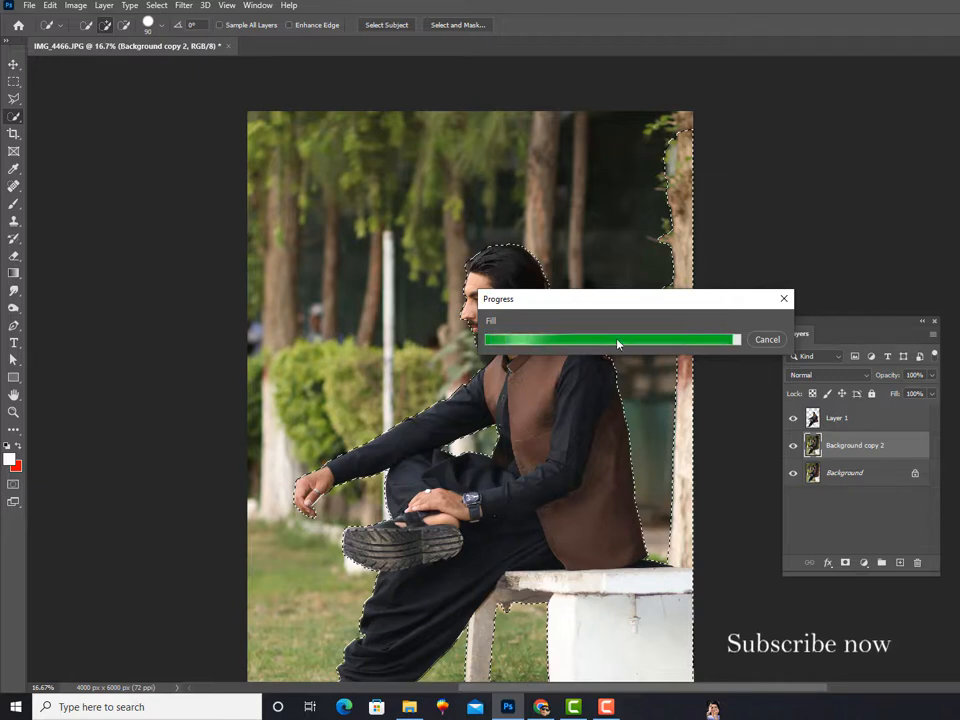
key("ctrl+equal")
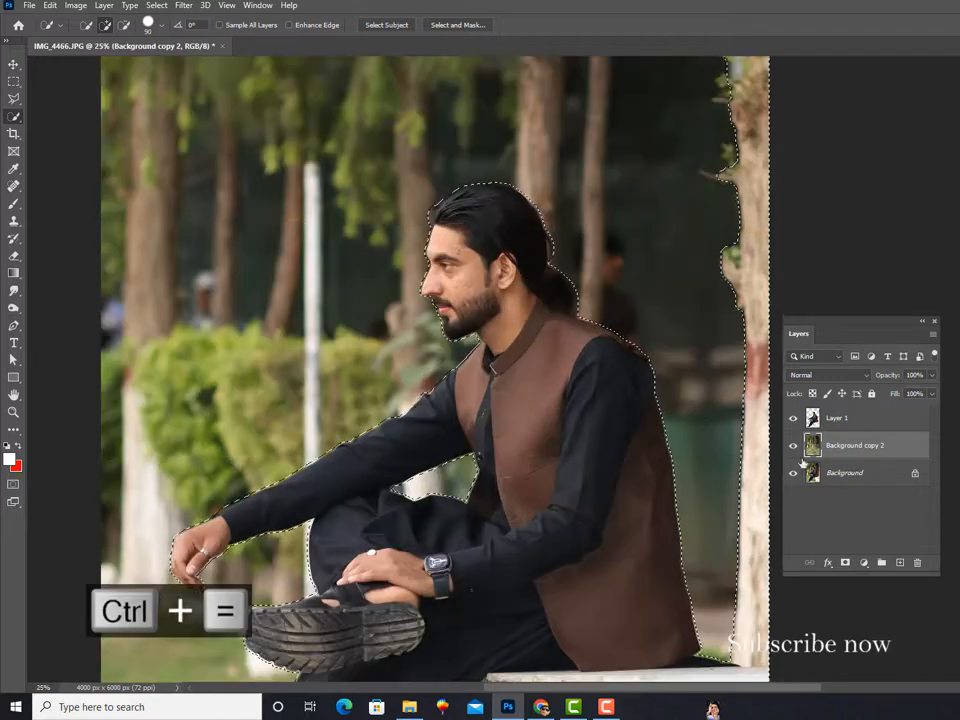
key("ctrl+d")
Step: Hide and show Layer 1 again to examine the filled background behind the man
left_click(793, 418)
left_click(793, 418)
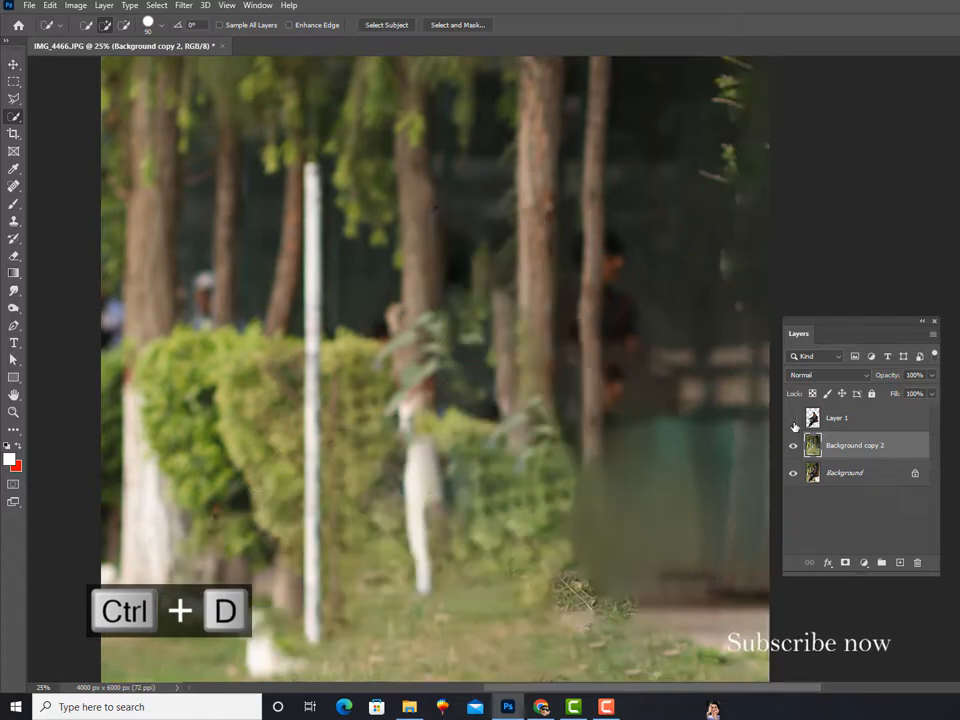
left_click(793, 418)
key("ctrl+minus")
key("ctrl+equal")
key("ctrl+equal")
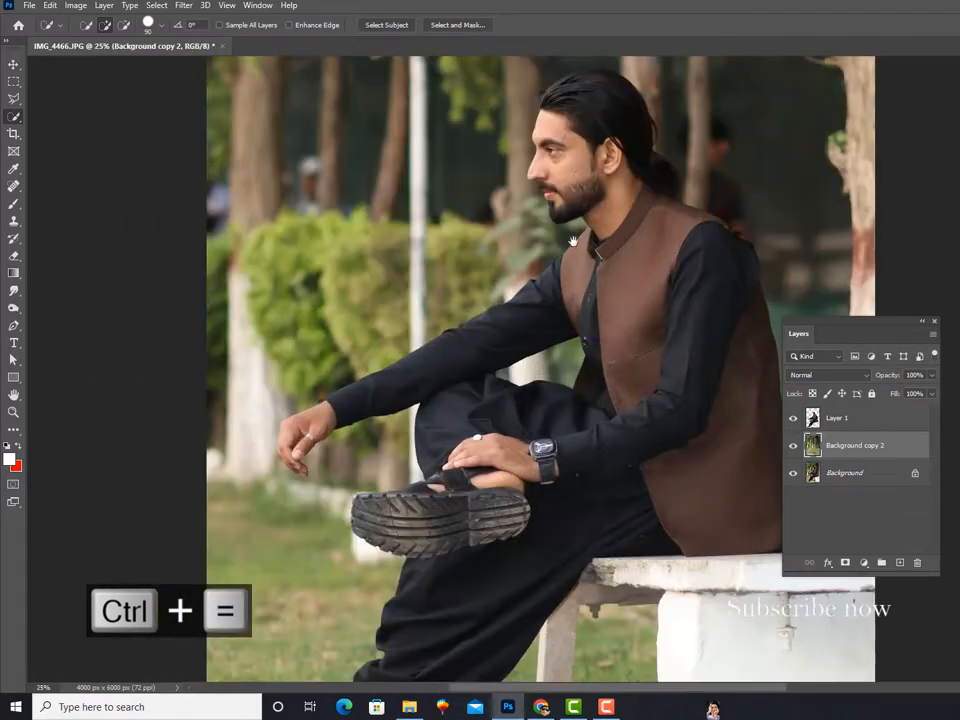
left_click_drag(884, 327, 901, 324)
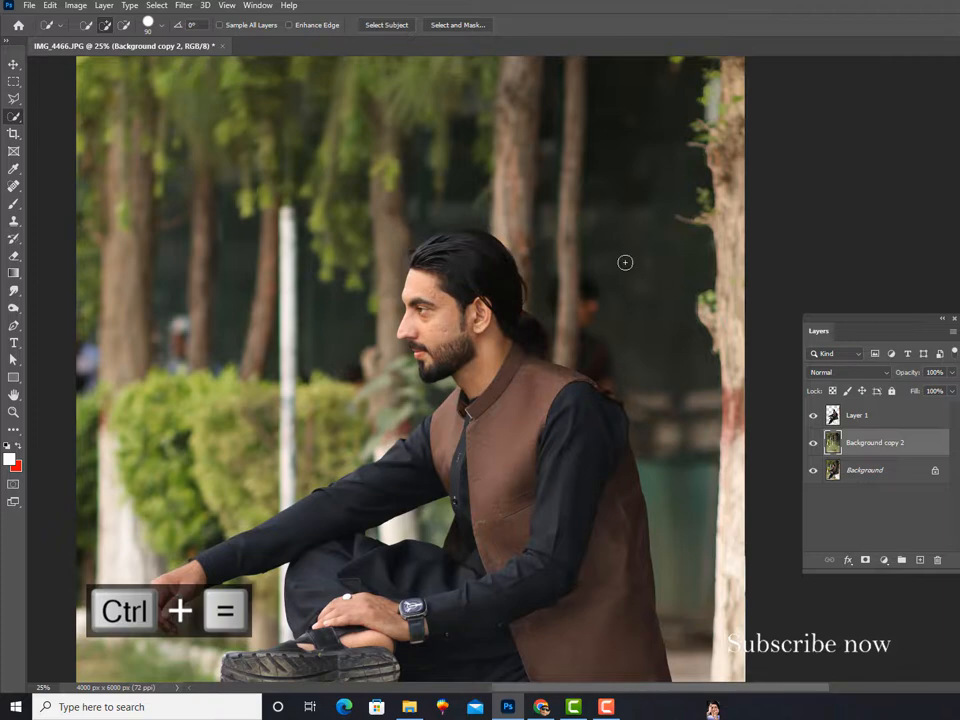
Step: Open the Liquify filter on Layer 1 and magnify the man's head
key("ctrl+equal")
left_click(920, 418)
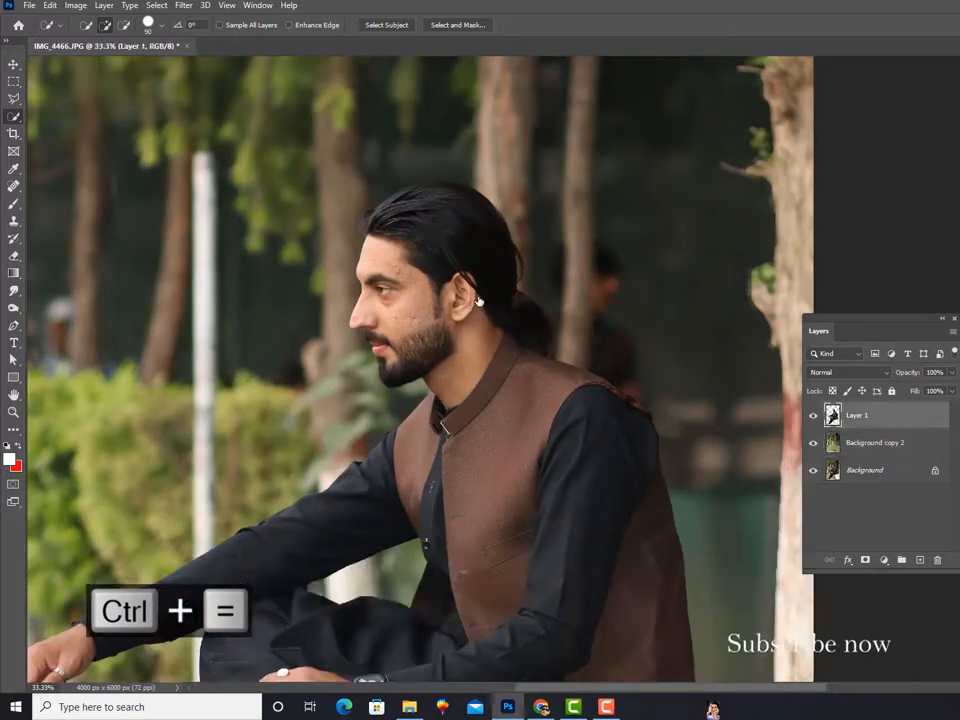
left_click(183, 5)
left_click(209, 142)
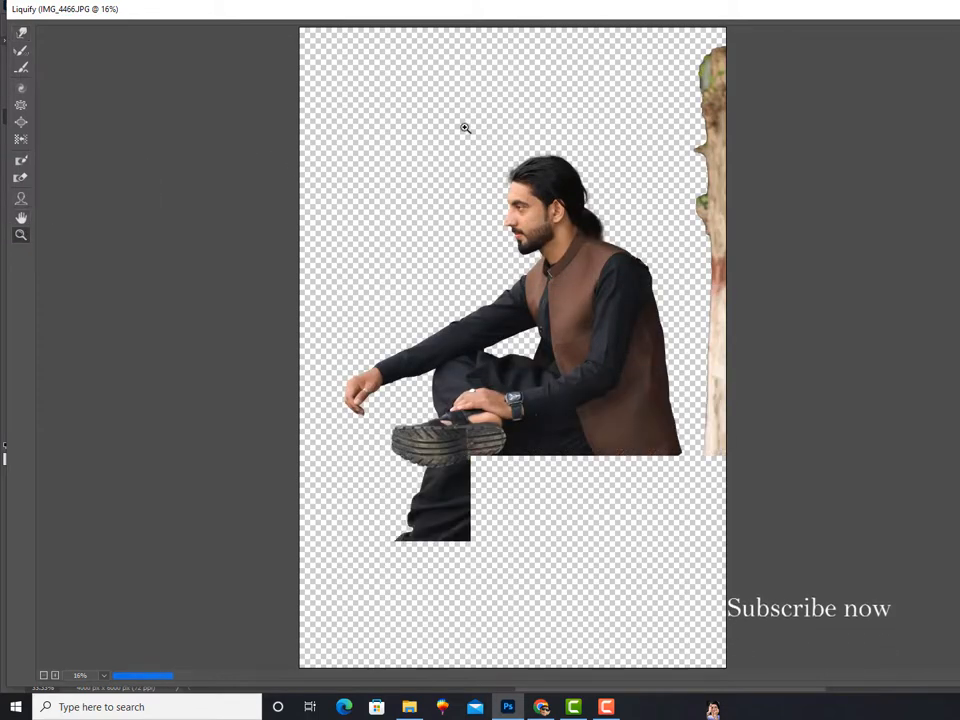
left_click_drag(465, 127, 606, 321)
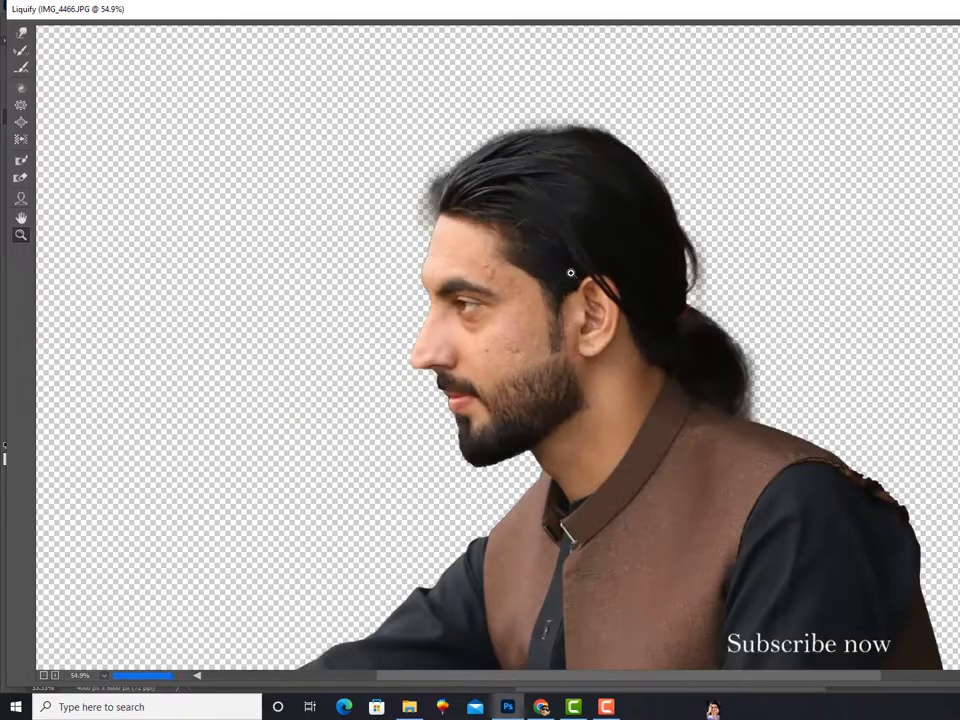
Step: Push the hair above the forehead and crown outward with the Forward Warp tool to add volume
left_click(21, 32)
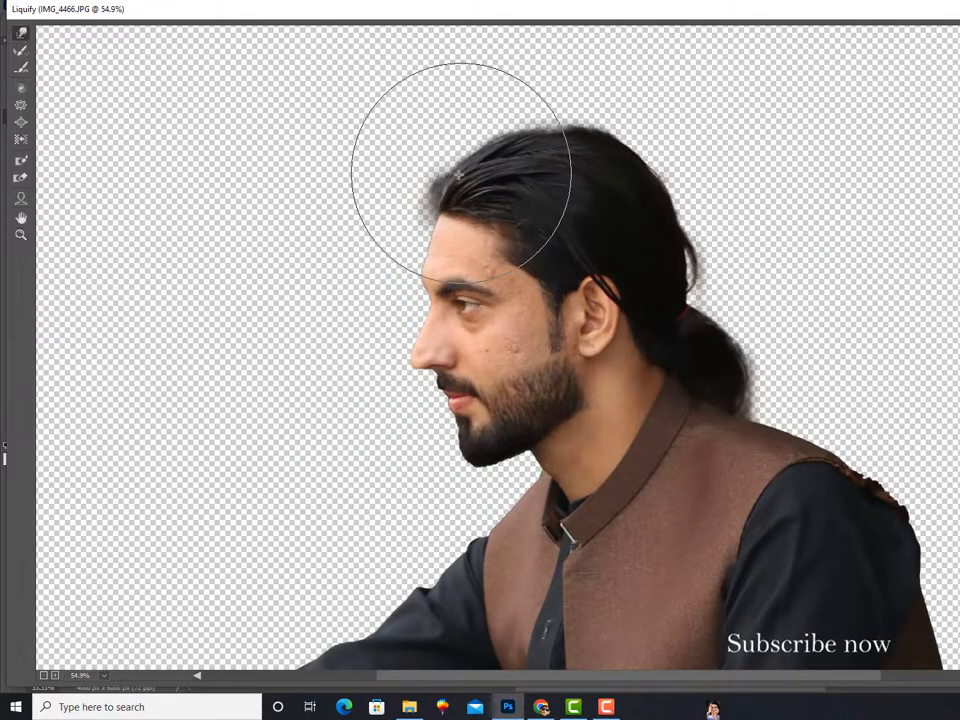
key("bracketleft")
key("bracketleft")
key("bracketleft")
key("bracketleft")
key("bracketleft")
key("bracketleft")
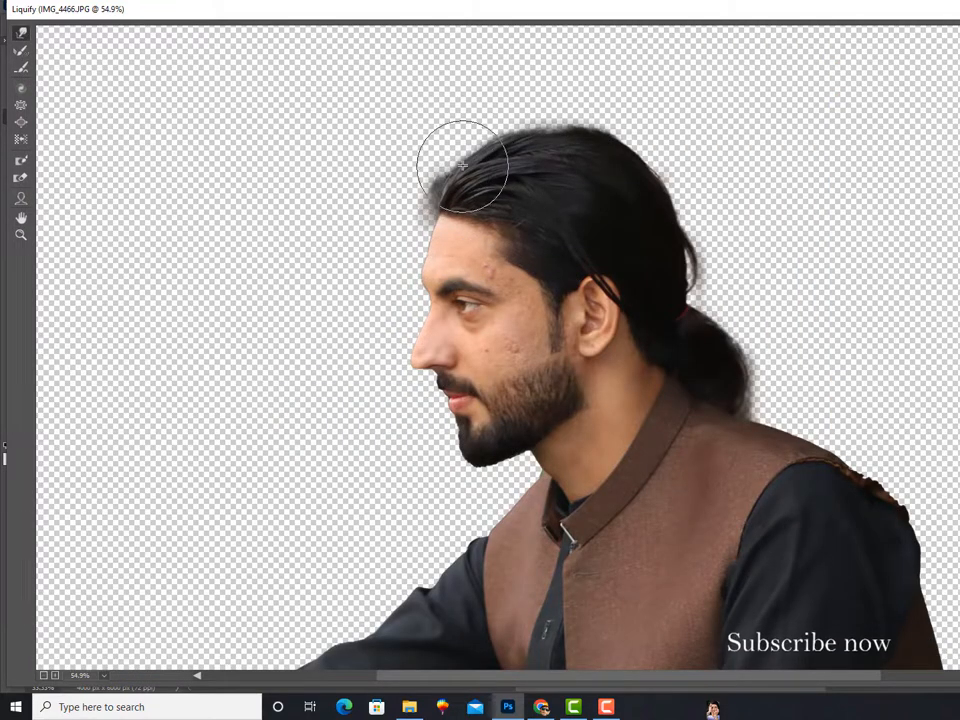
key("bracketright")
key("bracketright")
mouse_move(460, 166)
left_mouse_down()
mouse_move(441, 171)
mouse_move(462, 152)
mouse_move(548, 133)
left_mouse_up()
key("bracketright")
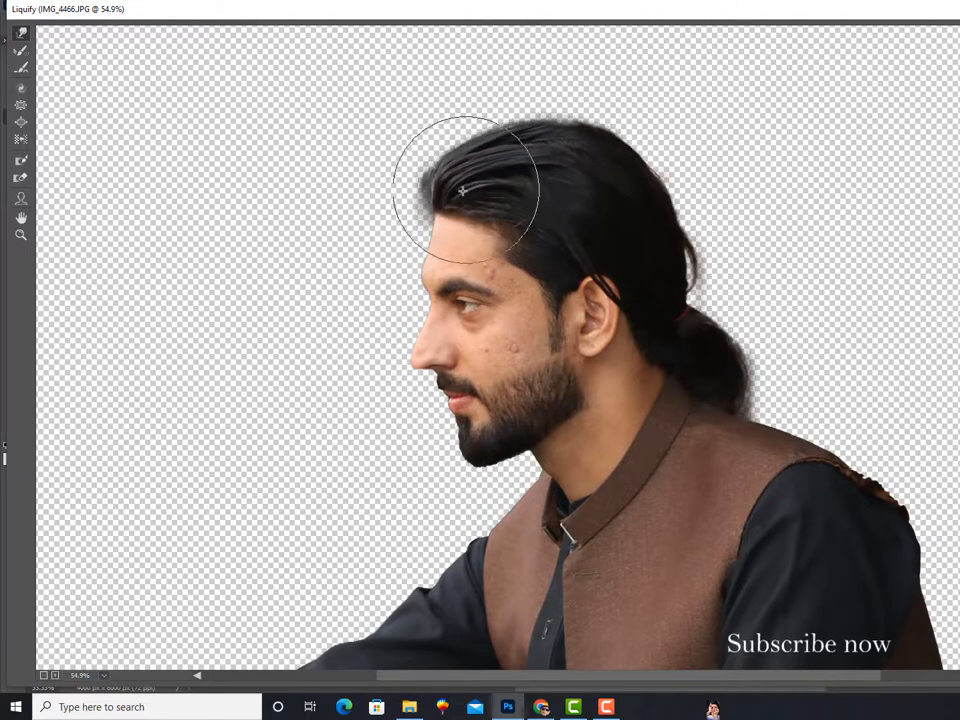
Step: Refine the front hairline and the top of the hair with a smaller warp brush, and apply the Liquify changes
key("bracketleft")
key("bracketleft")
key("bracketleft")
left_click_drag(462, 202, 457, 208)
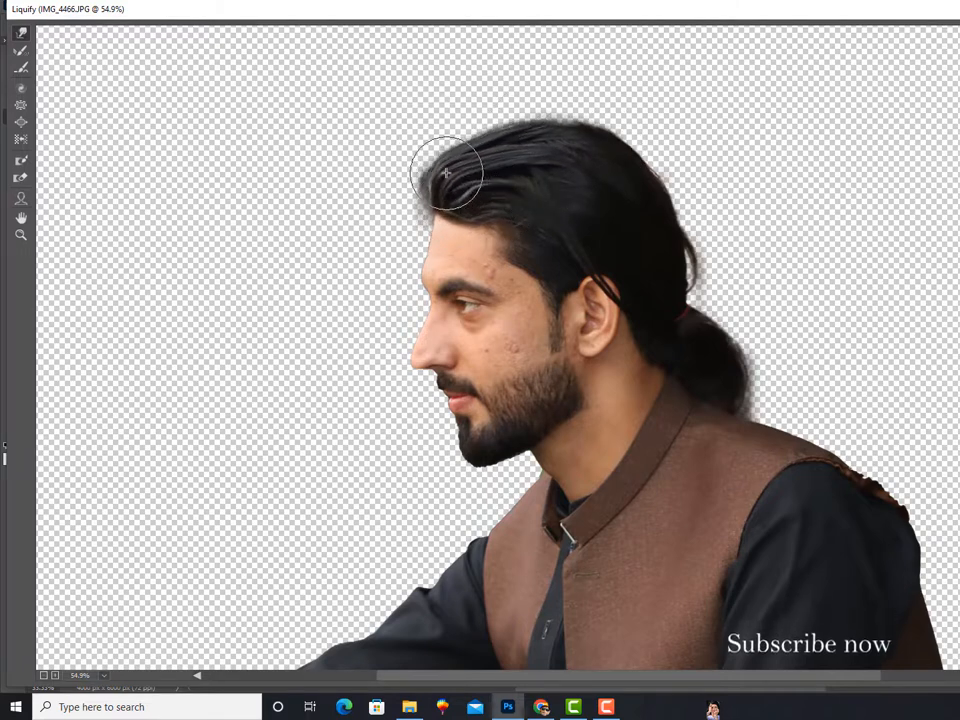
left_click_drag(498, 146, 501, 138)
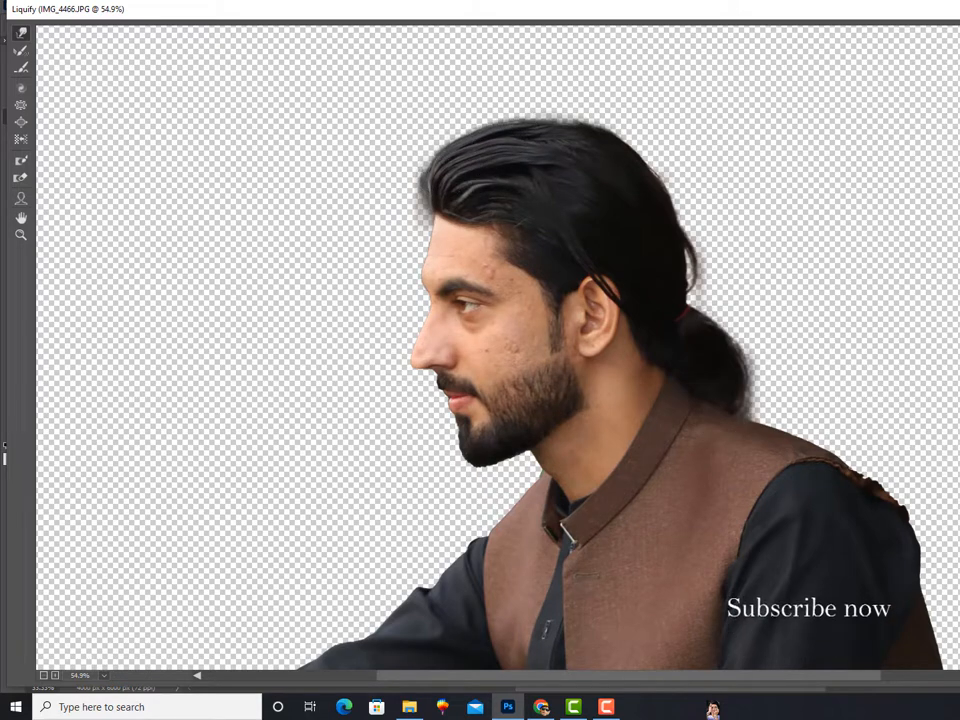
key("Return")
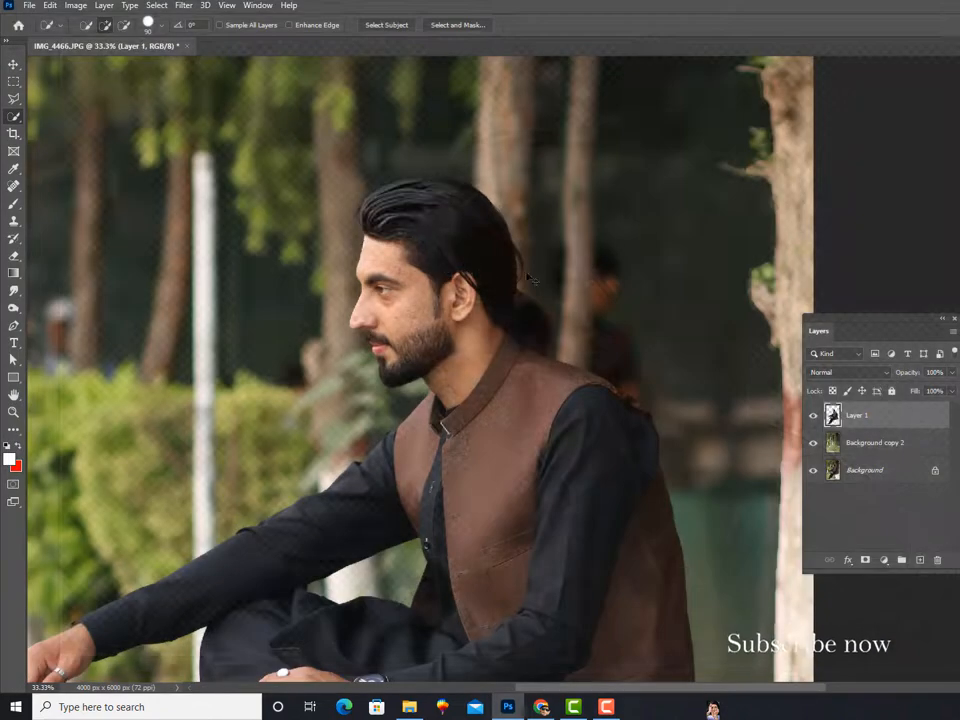
Step: Remove the blemishes on the man's cheek with a Spot Healing Brush of size 45
key("ctrl+minus")
key("ctrl+equal")
key("ctrl+equal")
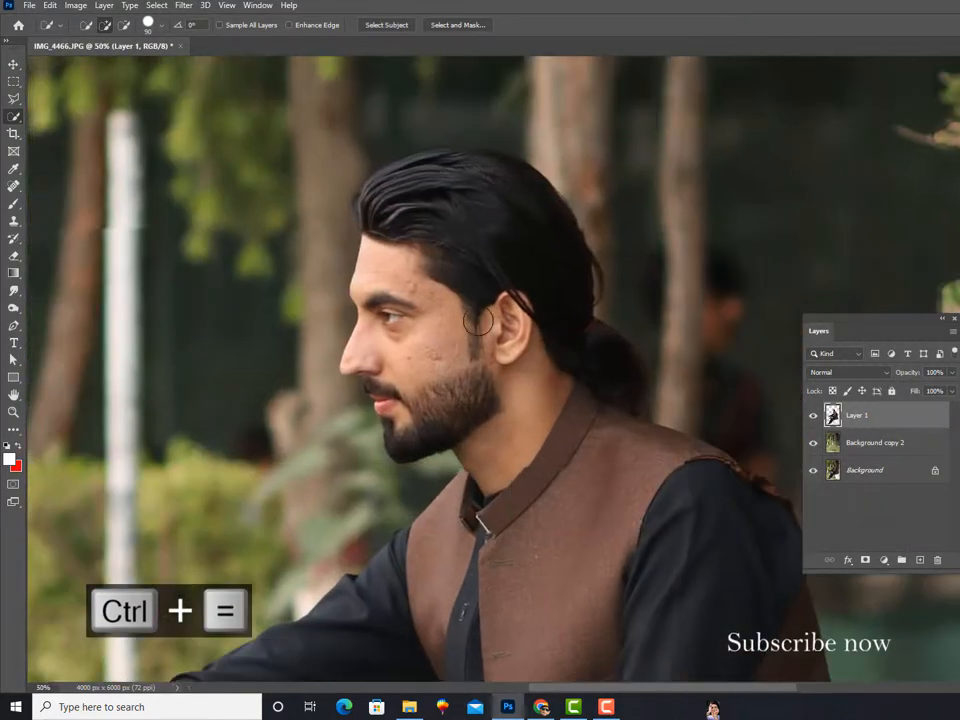
key("ctrl+equal")
key("ctrl+equal")
key("ctrl+equal")
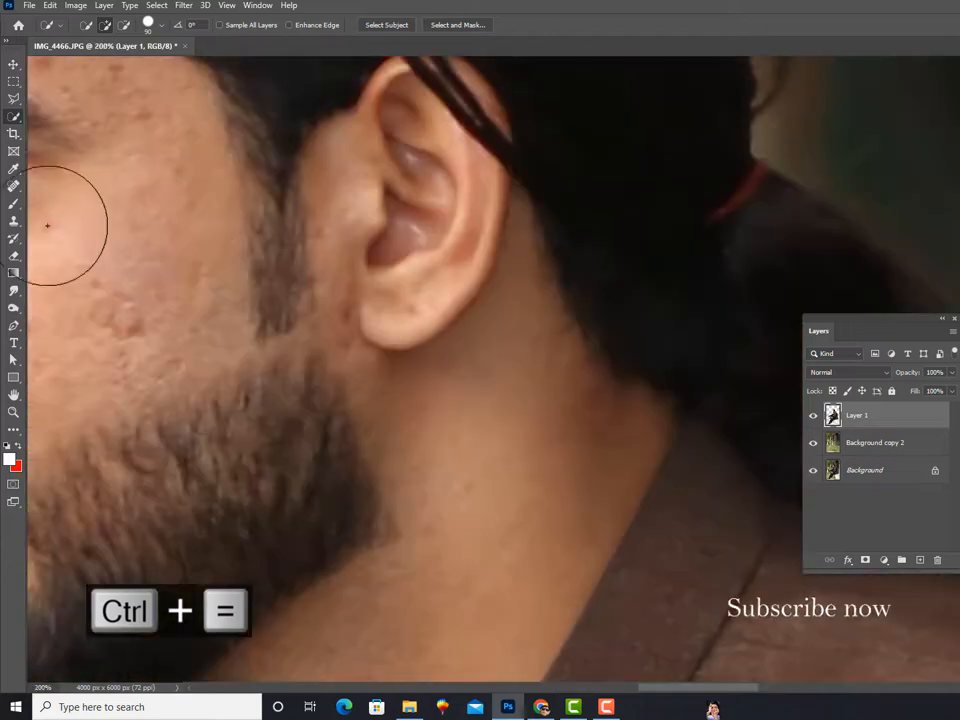
left_click_drag(132, 260, 503, 285)
left_click(14, 185)
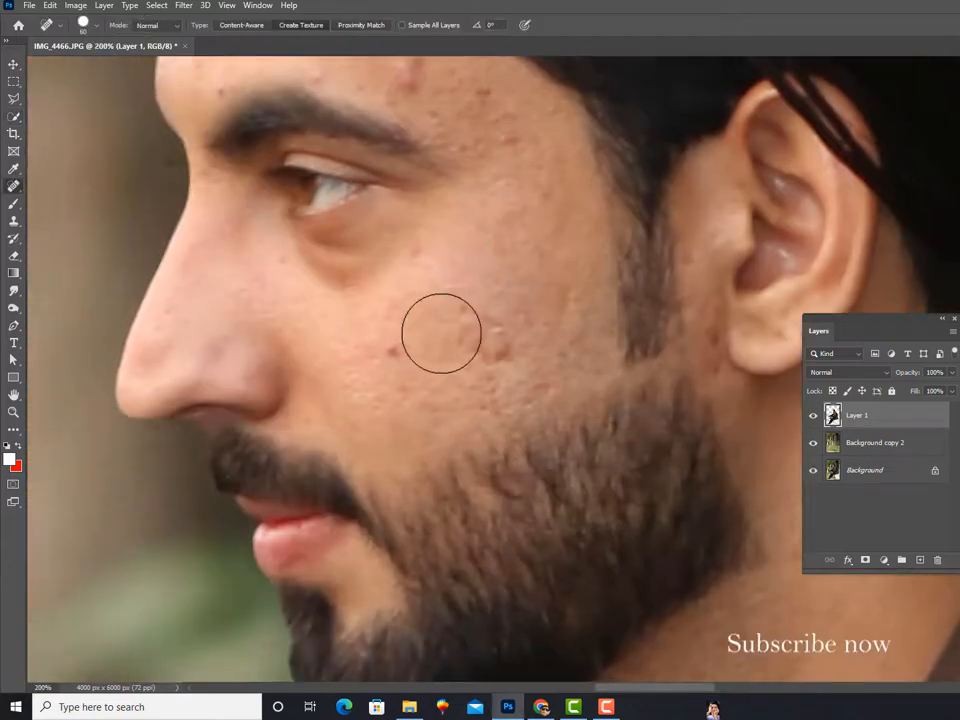
key("bracketleft")
key("bracketleft")
left_click(468, 336)
left_click(505, 351)
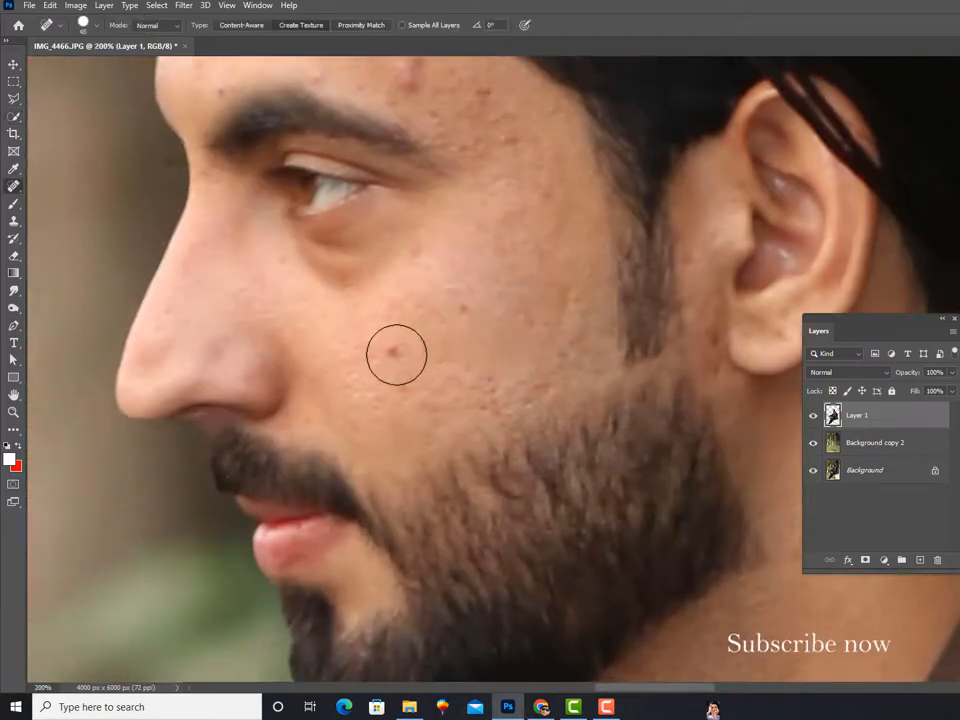
left_click(396, 354)
left_click(465, 310)
Step: Heal the spots on the temple and the crease on the forehead, and smooth the remaining rough skin on the cheek
left_click_drag(463, 196, 505, 353)
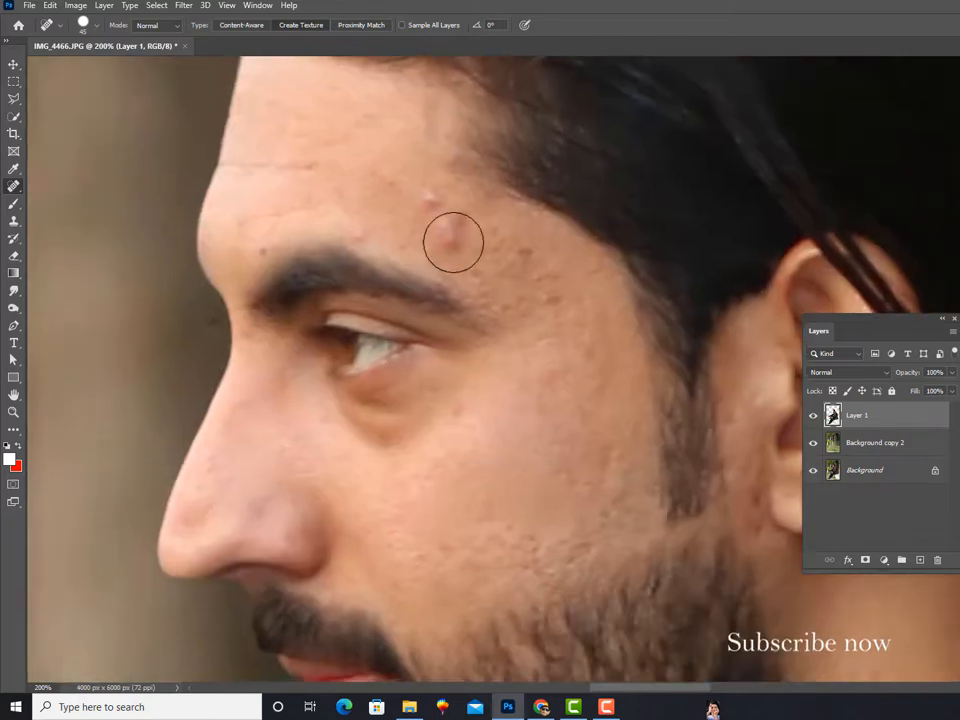
left_click(452, 241)
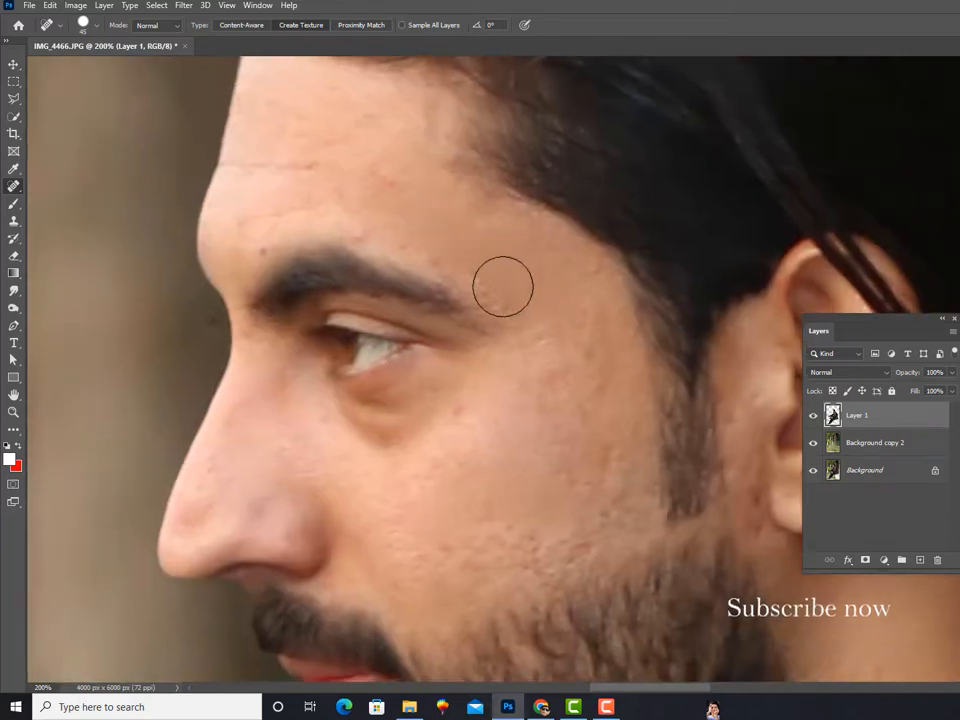
left_click(285, 154)
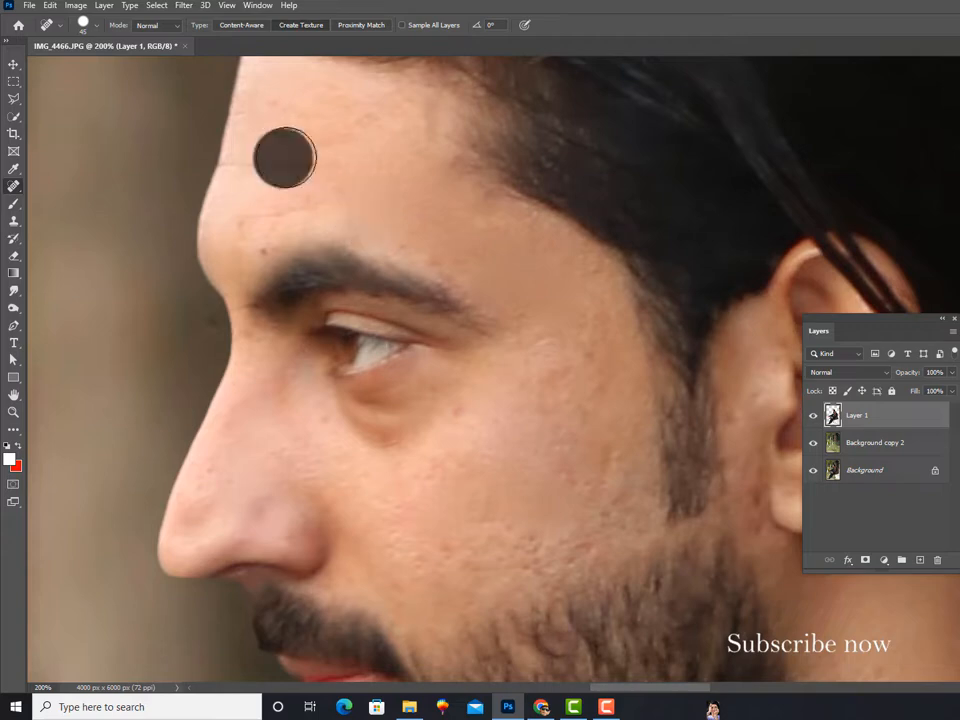
key("ctrl+minus")
left_click_drag(514, 388, 471, 298)
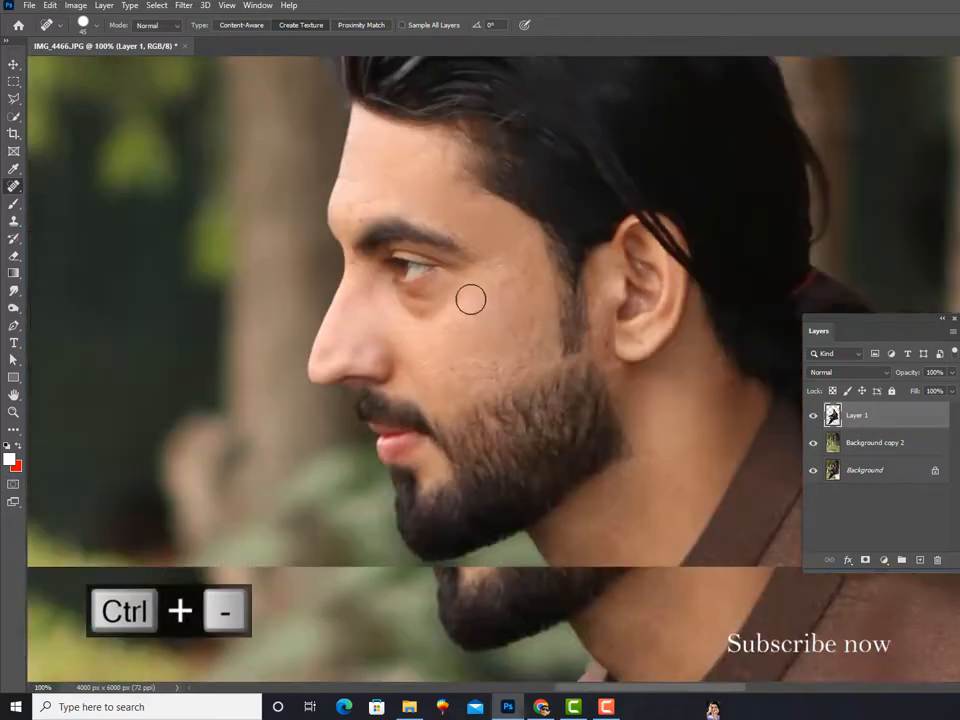
key("ctrl+equal")
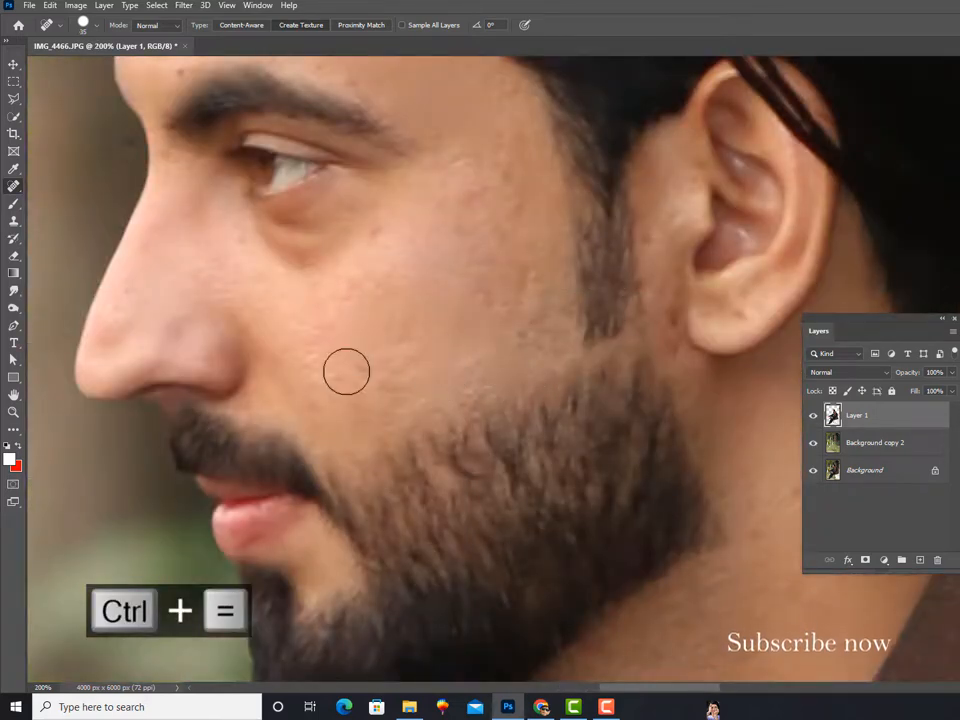
Step: Clean the upper beard line across the cheek to the sideburn with a Clone Stamp of size 20
left_click(14, 222)
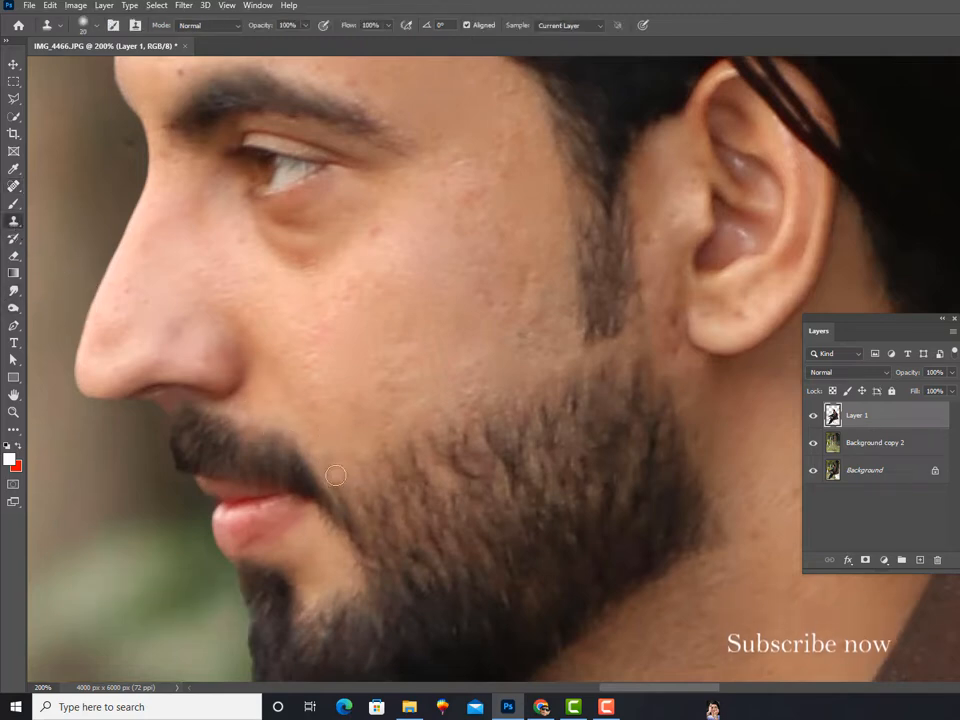
left_click(598, 362, "shift")
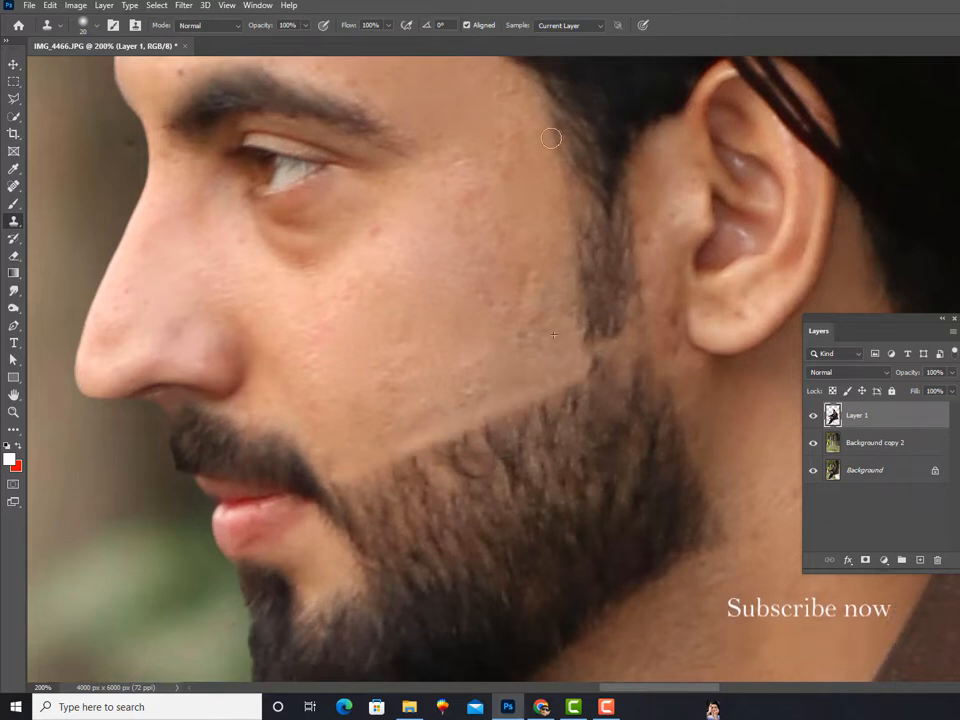
left_click_drag(491, 162, 508, 64)
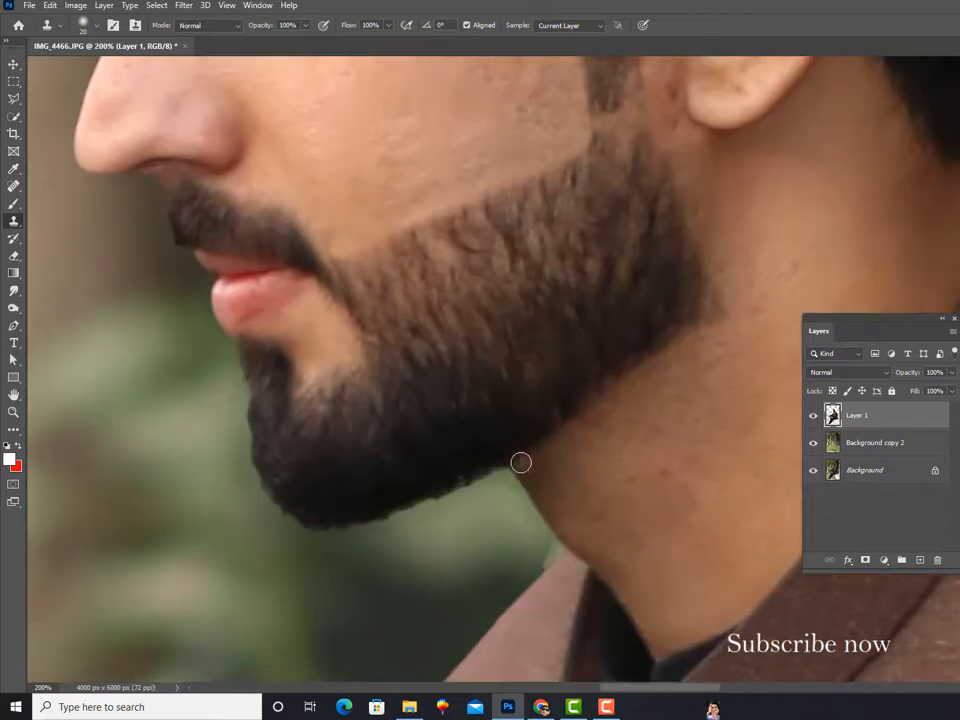
Step: Clean the lower beard line along the jaw and the beard's back edge below the ear with the Clone Stamp
left_click(717, 323, "shift")
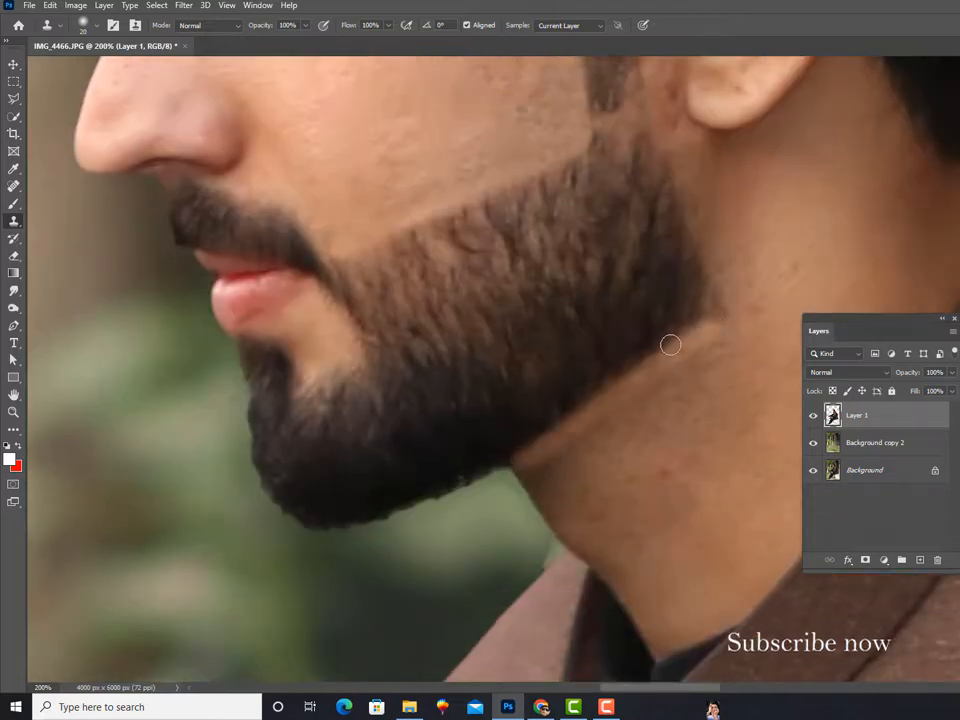
left_click_drag(633, 312, 474, 411)
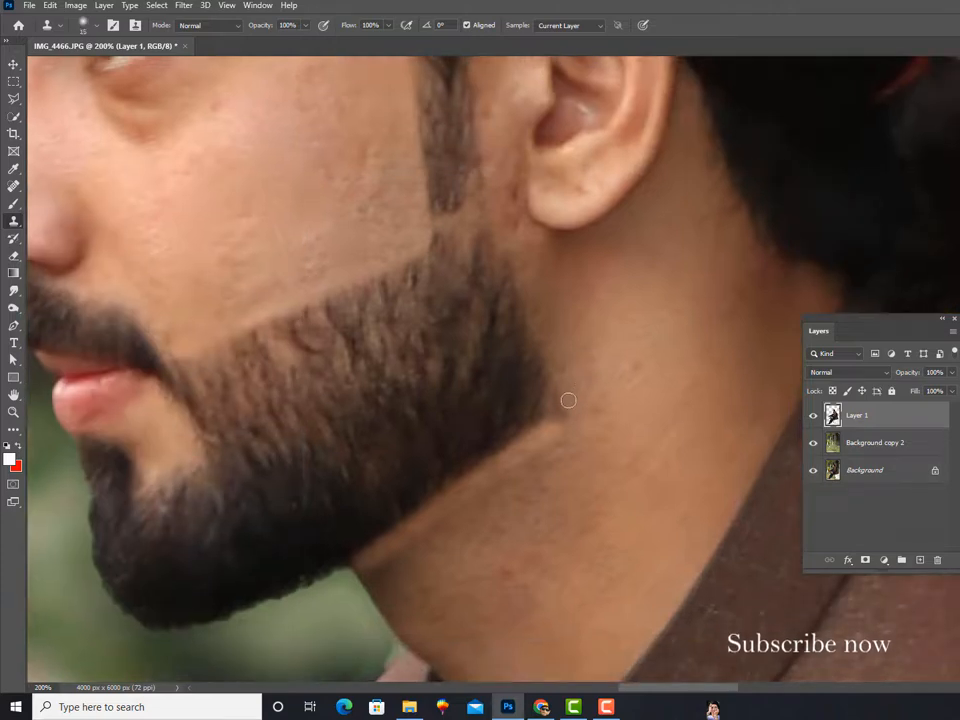
left_click(505, 235, "shift")
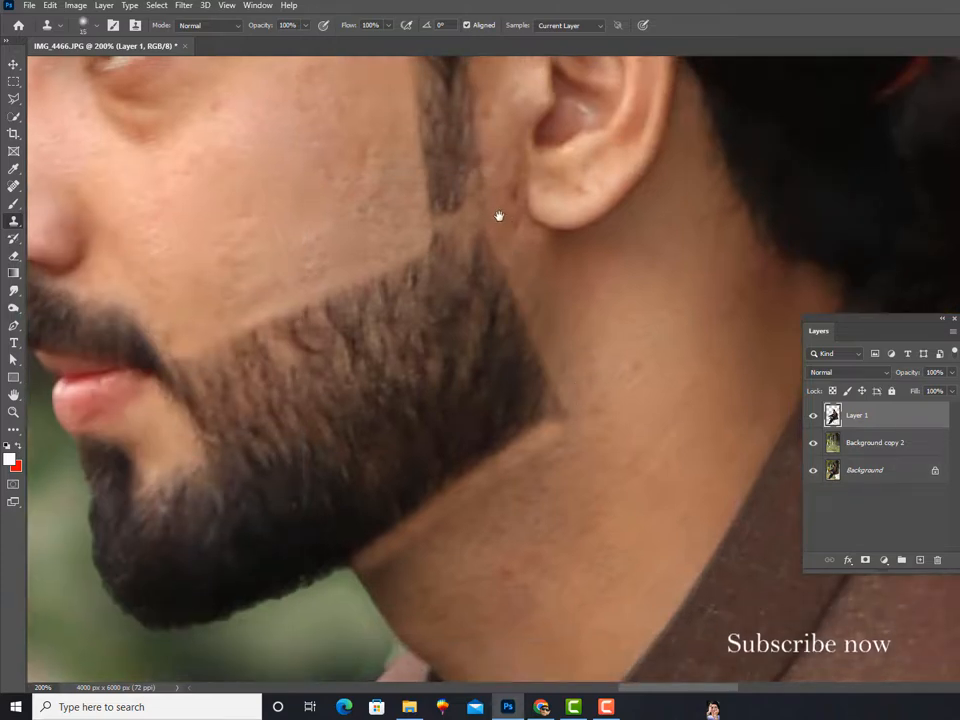
mouse_move(499, 215)
left_mouse_down()
mouse_move(454, 349)
mouse_move(459, 328)
left_mouse_up()
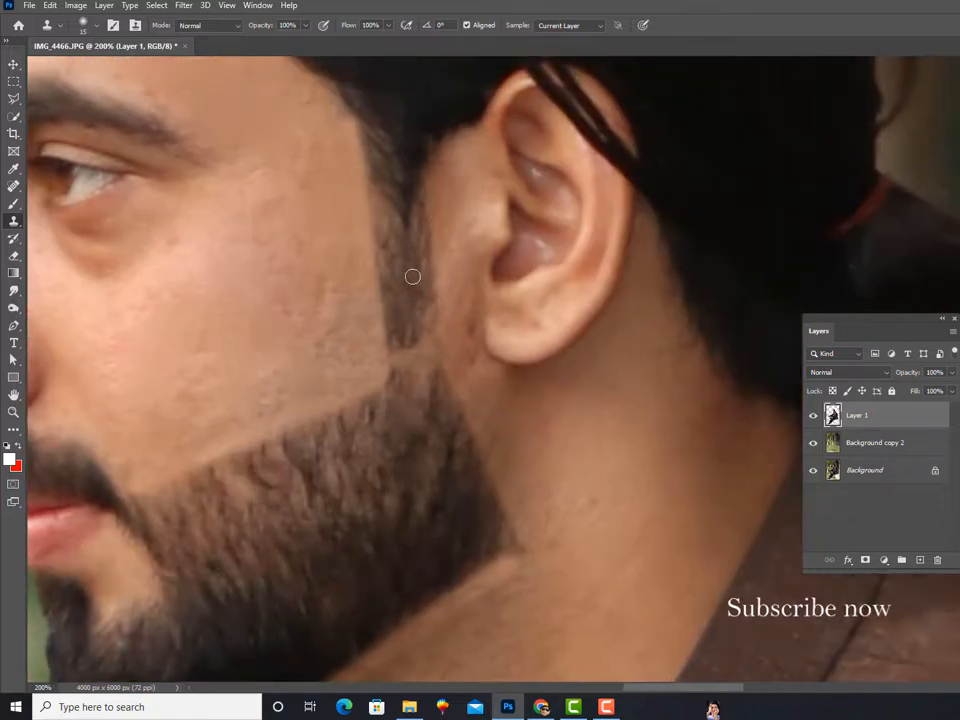
key("ctrl+minus")
key("ctrl+minus")
key("ctrl+minus")
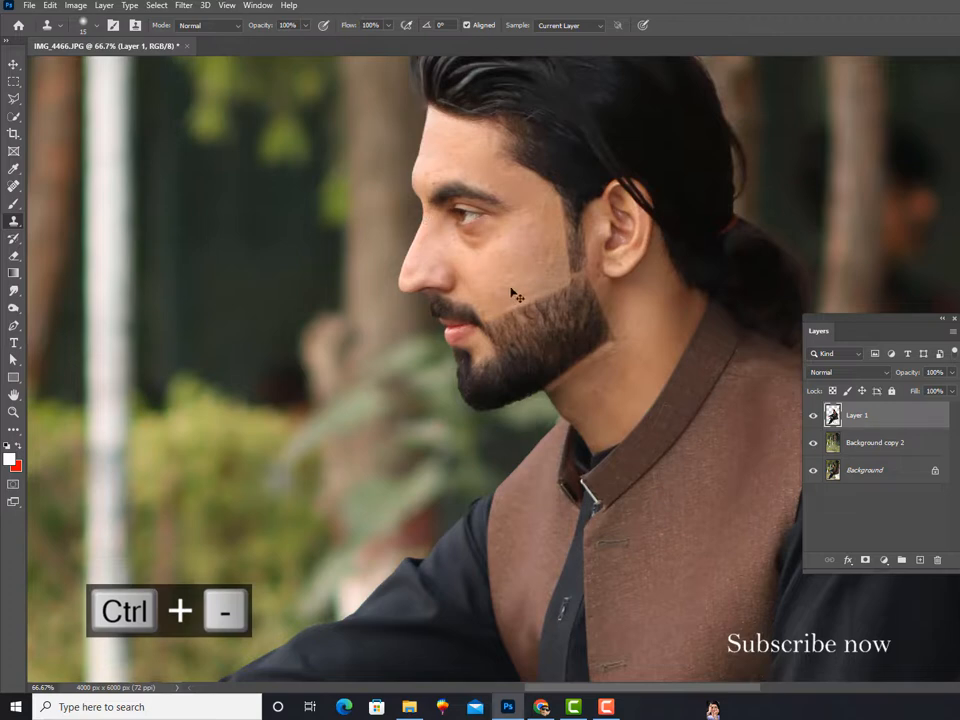
Step: Clean the beard edge around the bare skin patch below the corner of the mouth with a Clone Stamp of size 15
key("ctrl+equal")
key("ctrl+equal")
key("ctrl+equal")
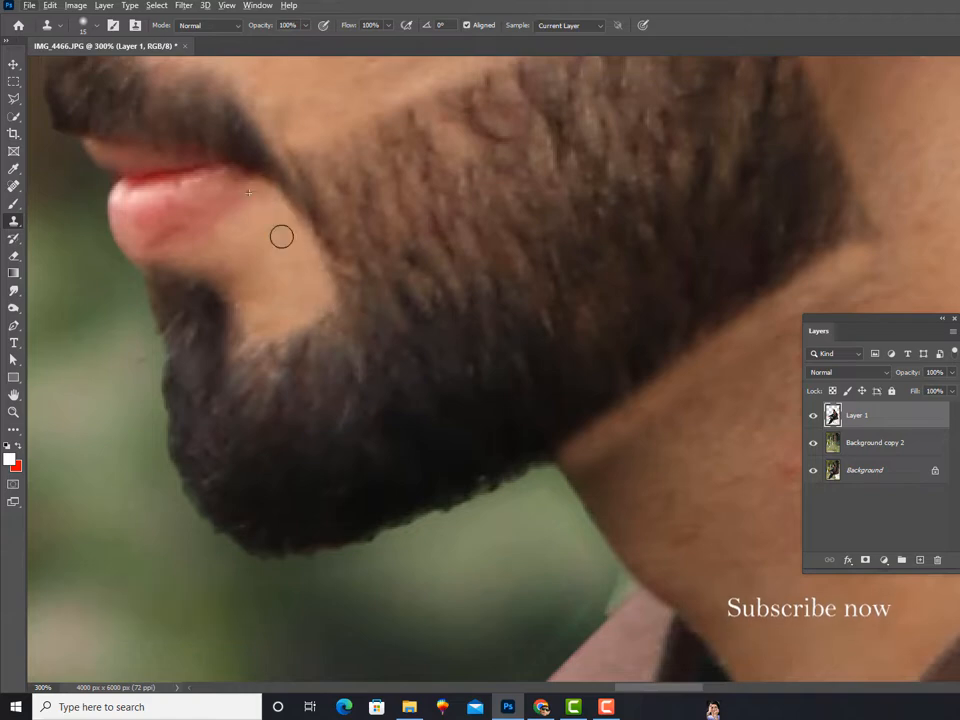
key("ctrl+minus")
key("ctrl+minus")
left_click_drag(441, 253, 361, 276)
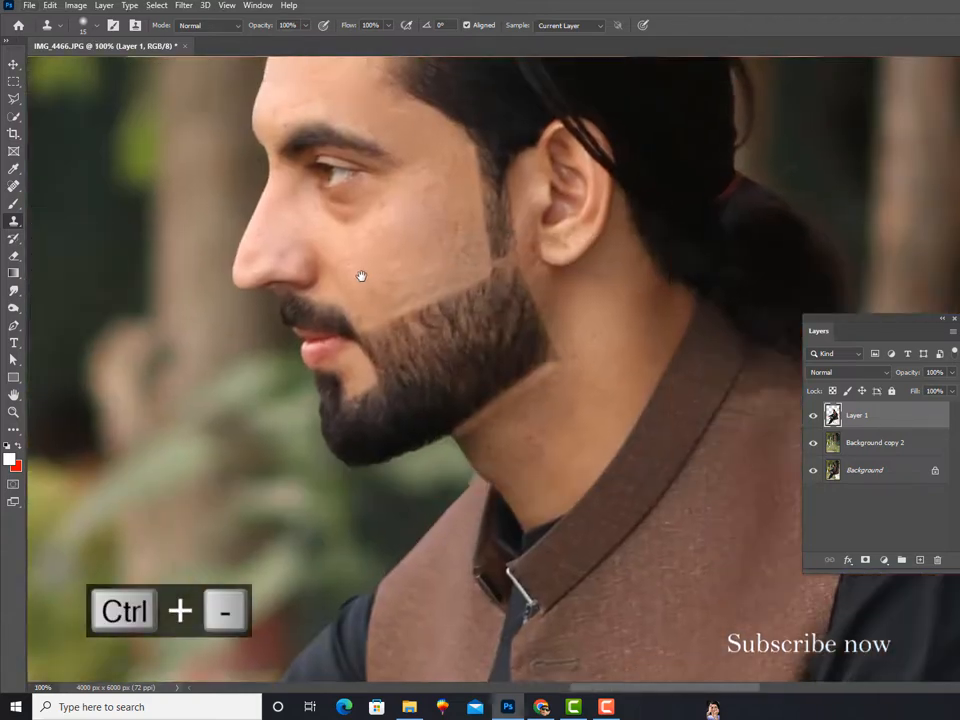
Step: Patch the dark stubble on the neck directly beneath the jawline with the Patch tool
left_click(13, 186)
key("ctrl+equal")
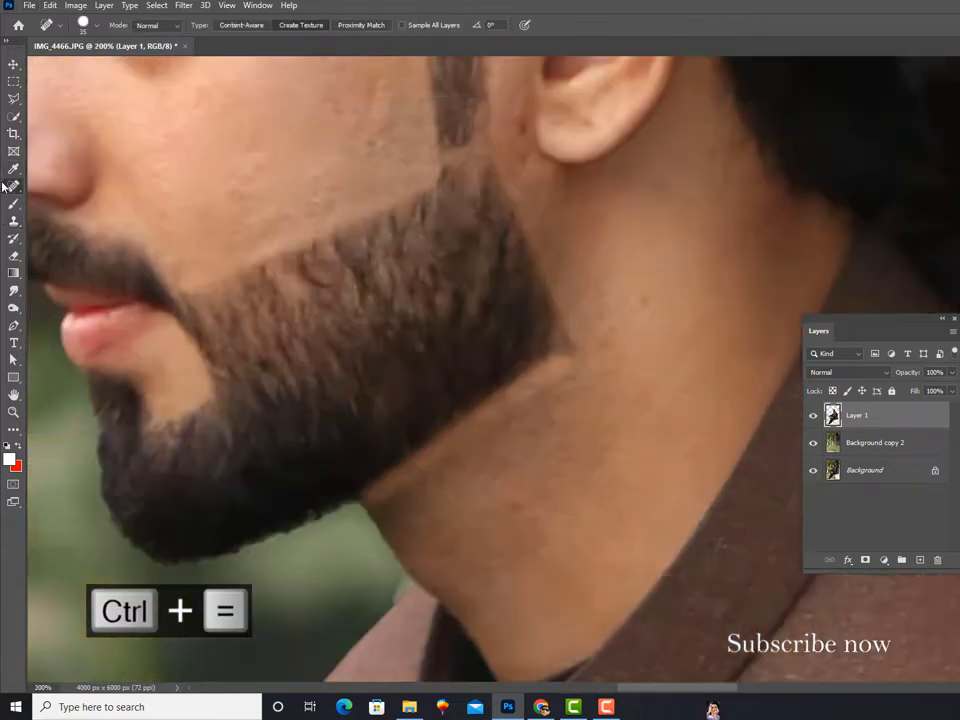
right_click(13, 186)
left_click(62, 210)
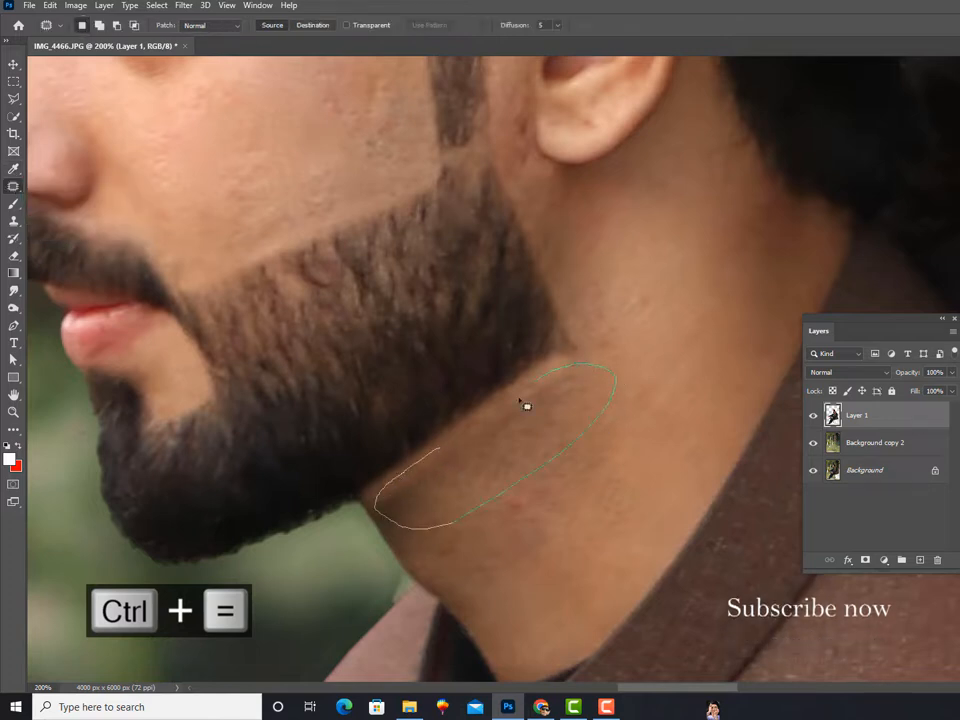
left_click_drag(519, 400, 442, 447)
mouse_move(518, 443)
left_mouse_down()
mouse_move(585, 514)
mouse_move(571, 456)
left_mouse_up()
key("ctrl+d")
Step: Replace the reddish blemished area on the front of the neck with clean neck skin, redoing the blotchy patch
mouse_move(558, 468)
left_mouse_down()
mouse_move(602, 420)
mouse_move(632, 415)
left_mouse_up()
key("ctrl+d")
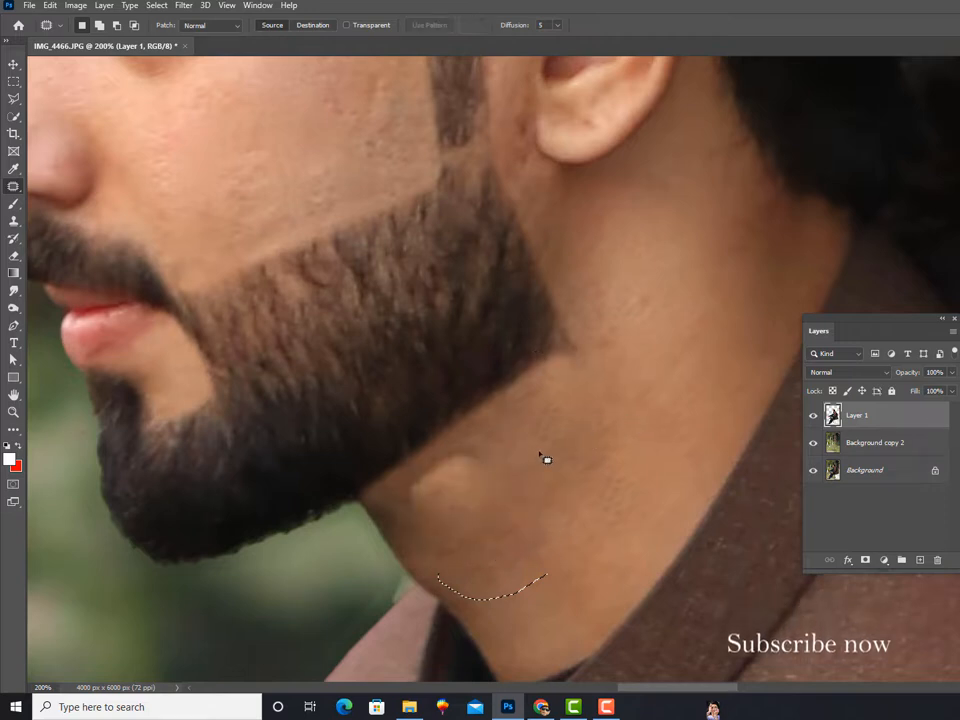
key("ctrl+z")
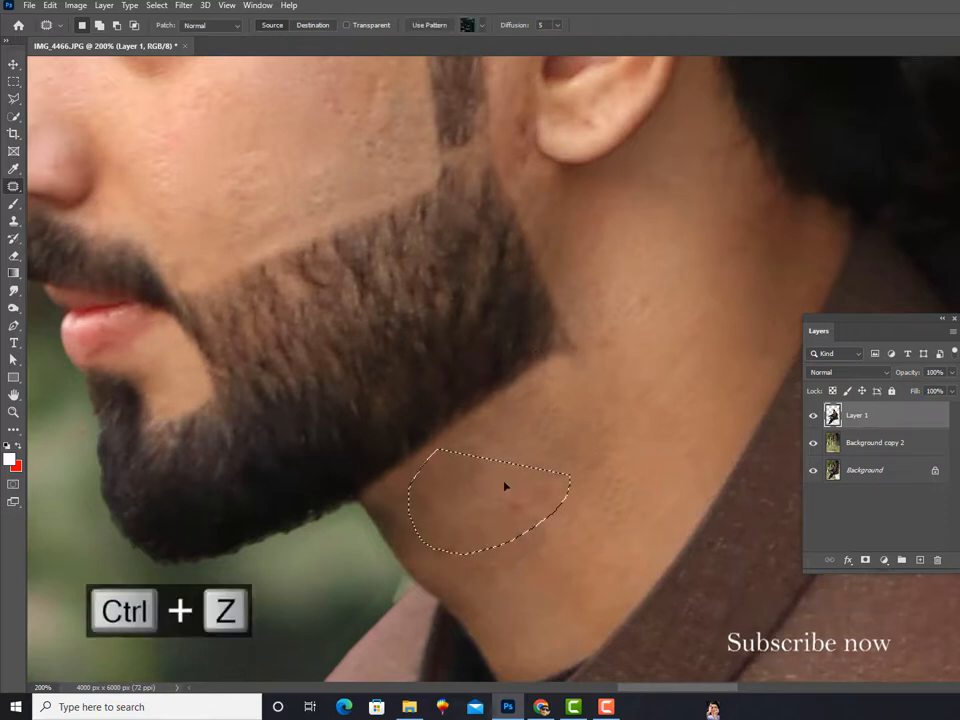
left_click_drag(489, 486, 566, 413)
key("ctrl+d")
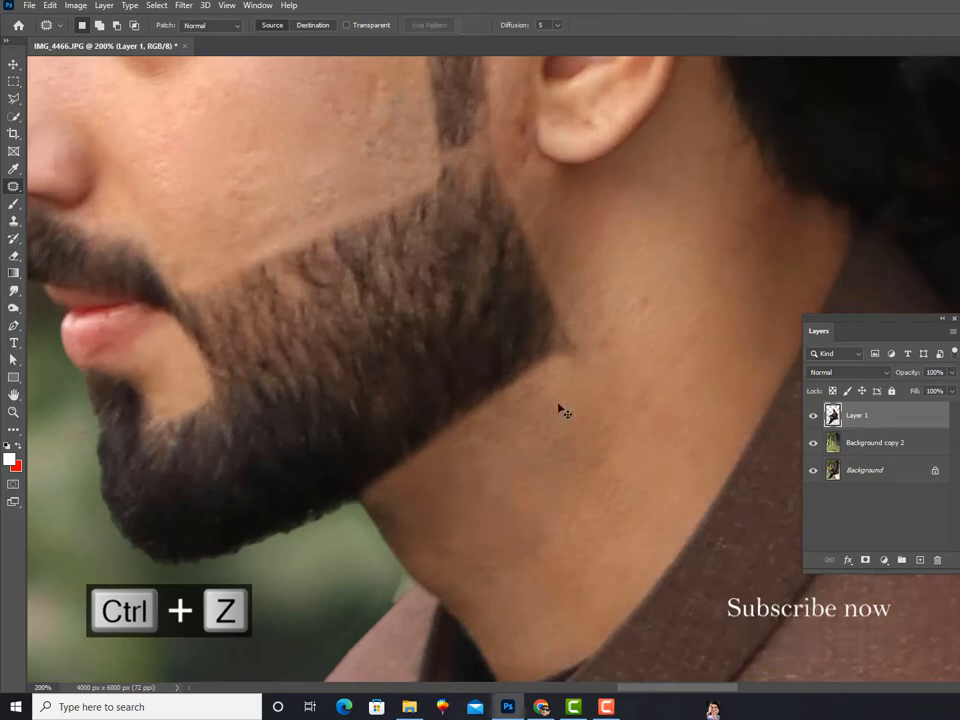
Step: Patch the small bumps on the neck behind the beard and the blemish in front of the earlobe
left_click_drag(505, 337, 474, 467)
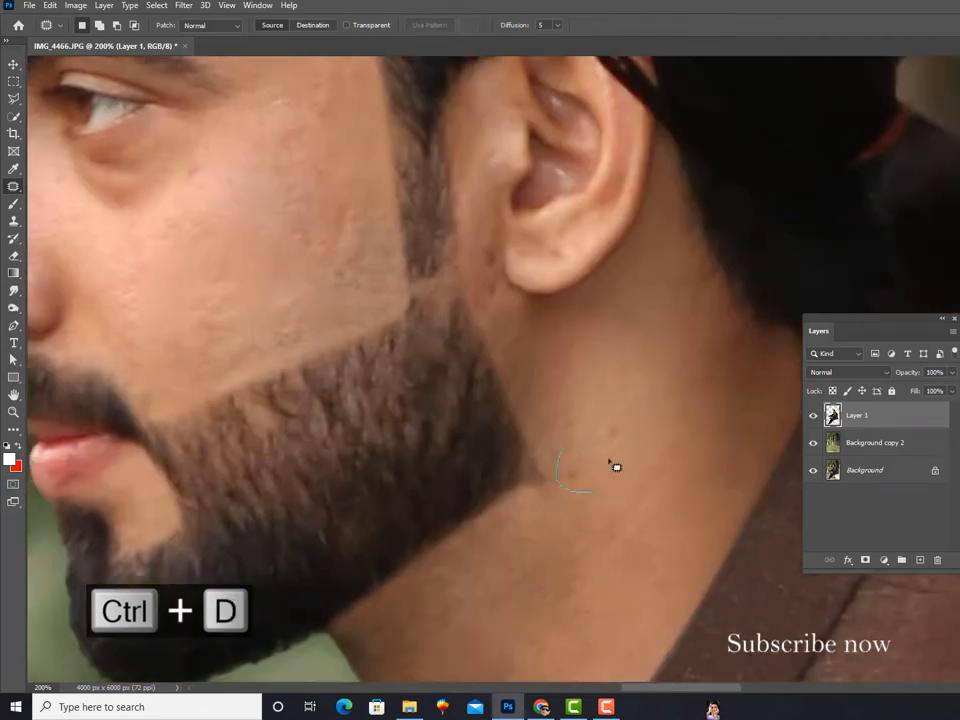
left_click_drag(609, 460, 564, 449)
mouse_move(577, 476)
left_mouse_down()
mouse_move(597, 417)
mouse_move(612, 412)
left_mouse_up()
key("ctrl+d")
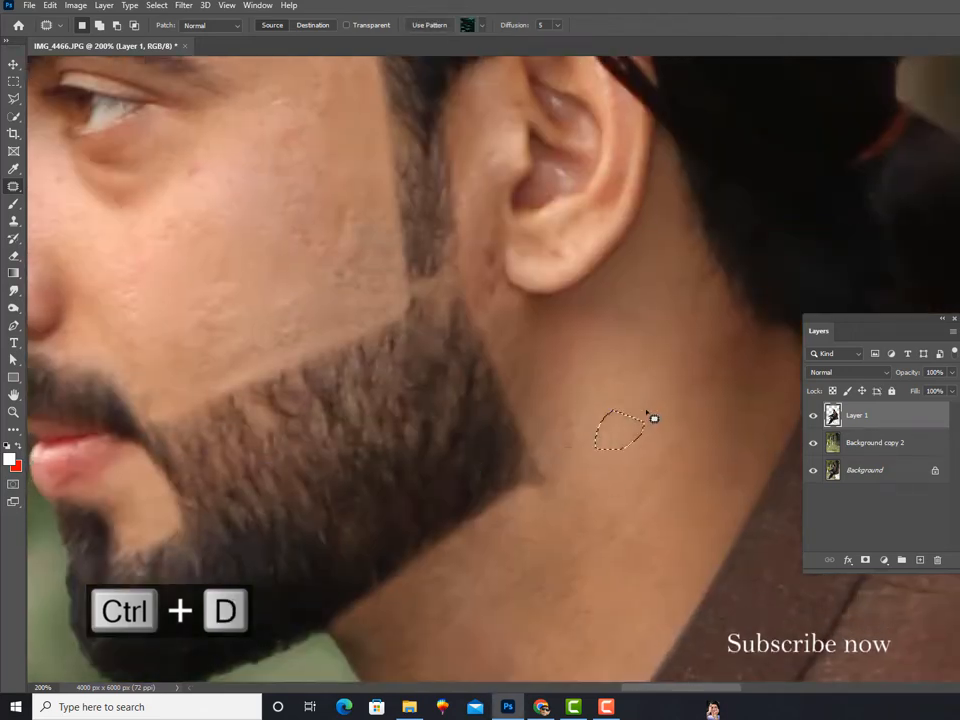
left_click_drag(424, 361, 420, 429)
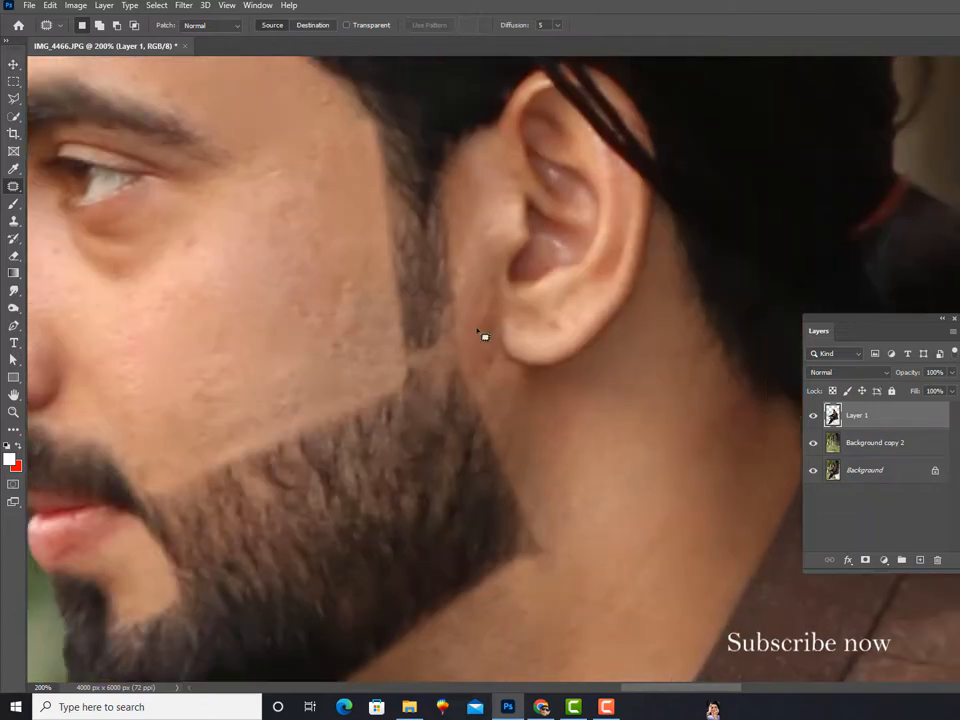
left_click_drag(566, 323, 561, 347)
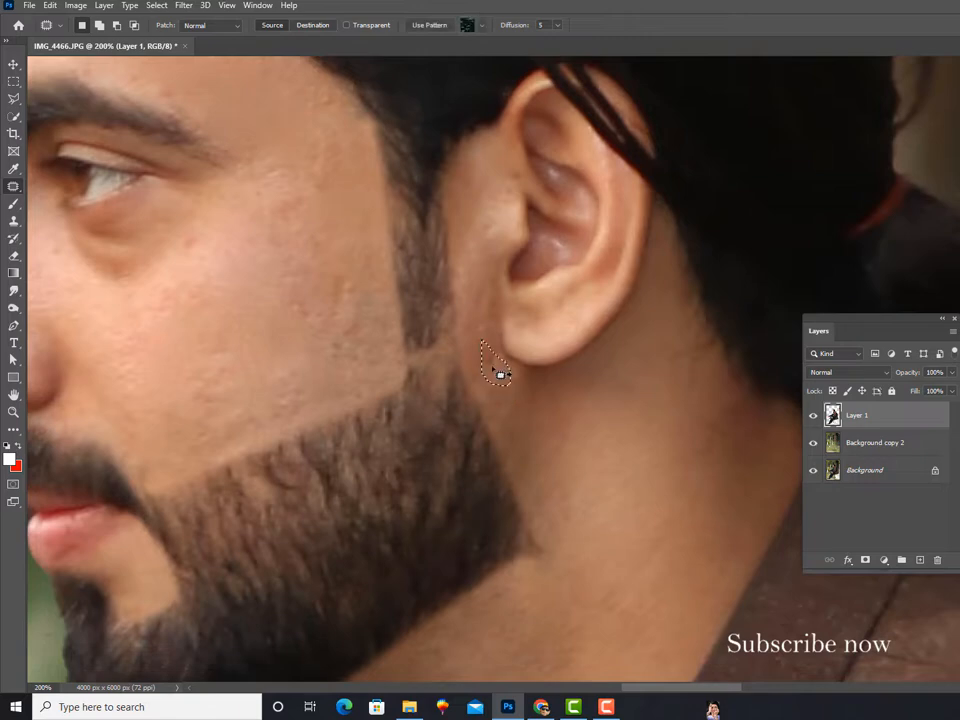
key("ctrl+d")
Step: Patch the rough skin on the cheek beside the sideburn using smoother cheek skin
left_click_drag(341, 398, 566, 313)
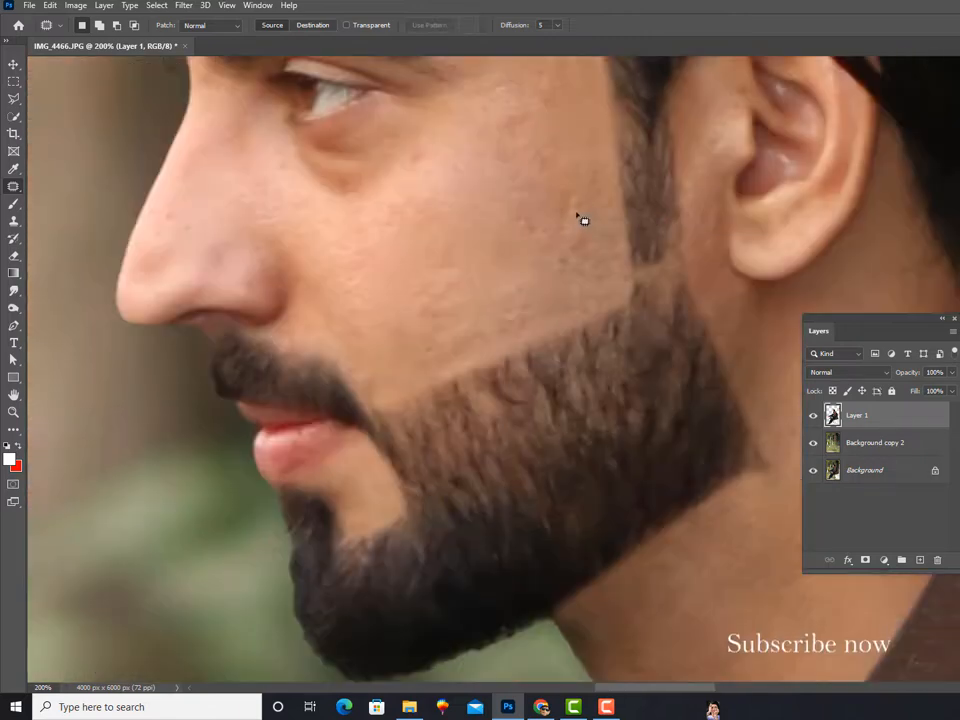
left_click_drag(613, 207, 562, 190)
mouse_move(573, 219)
left_mouse_down()
mouse_move(499, 250)
mouse_move(503, 277)
left_mouse_up()
key("ctrl+d")
Step: Patch the uneven skin above the beard line and across the lower and middle cheek
key("ctrl+d")
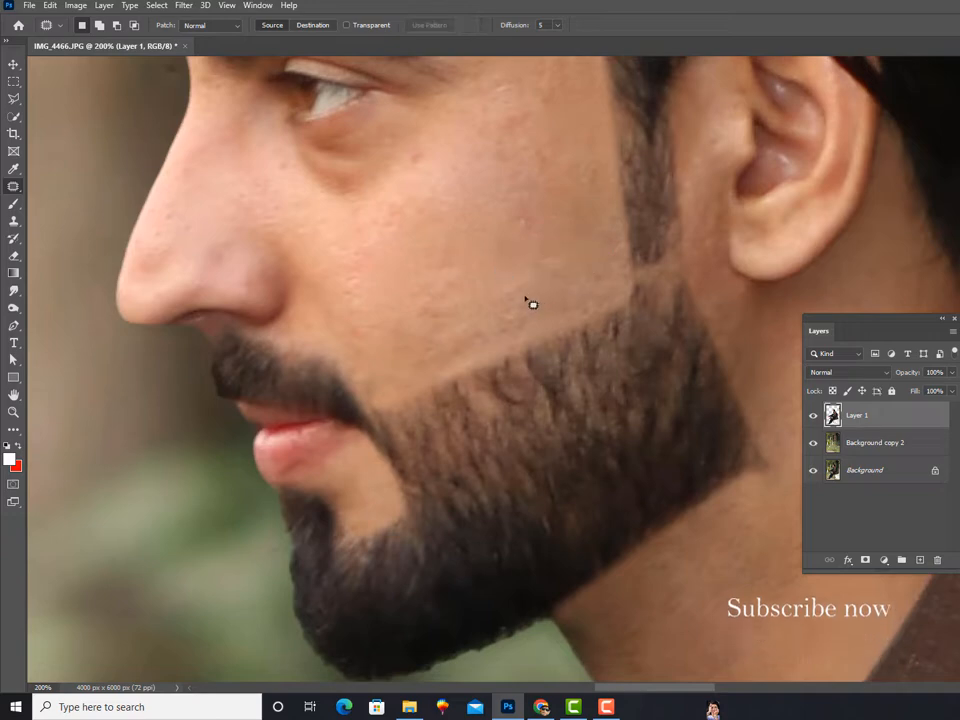
left_click_drag(527, 335, 533, 297)
mouse_move(525, 306)
left_mouse_down()
mouse_move(417, 330)
mouse_move(499, 286)
left_mouse_up()
key("ctrl+d")
key("ctrl+d")
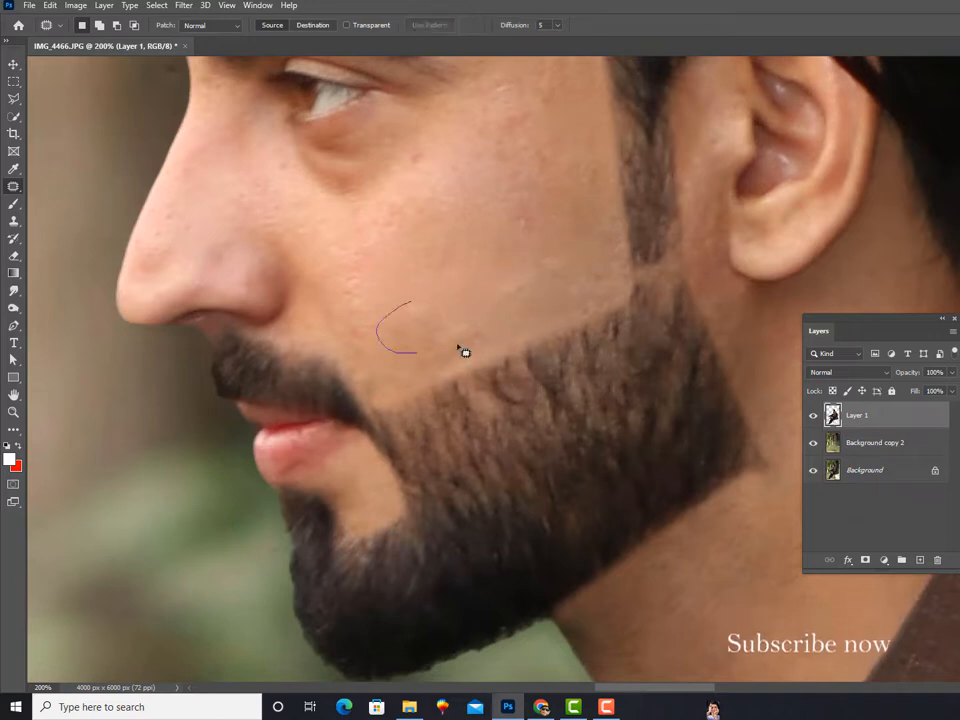
left_click_drag(465, 352, 409, 301)
left_click_drag(418, 332, 460, 282)
left_click_drag(560, 187, 522, 258)
key("ctrl+d")
Step: Patch the marks on the upper cheek and soften the shadow below the eye
left_click_drag(463, 313, 450, 433)
mouse_move(515, 220)
left_mouse_down()
mouse_move(478, 245)
mouse_move(518, 265)
mouse_move(513, 309)
left_mouse_up()
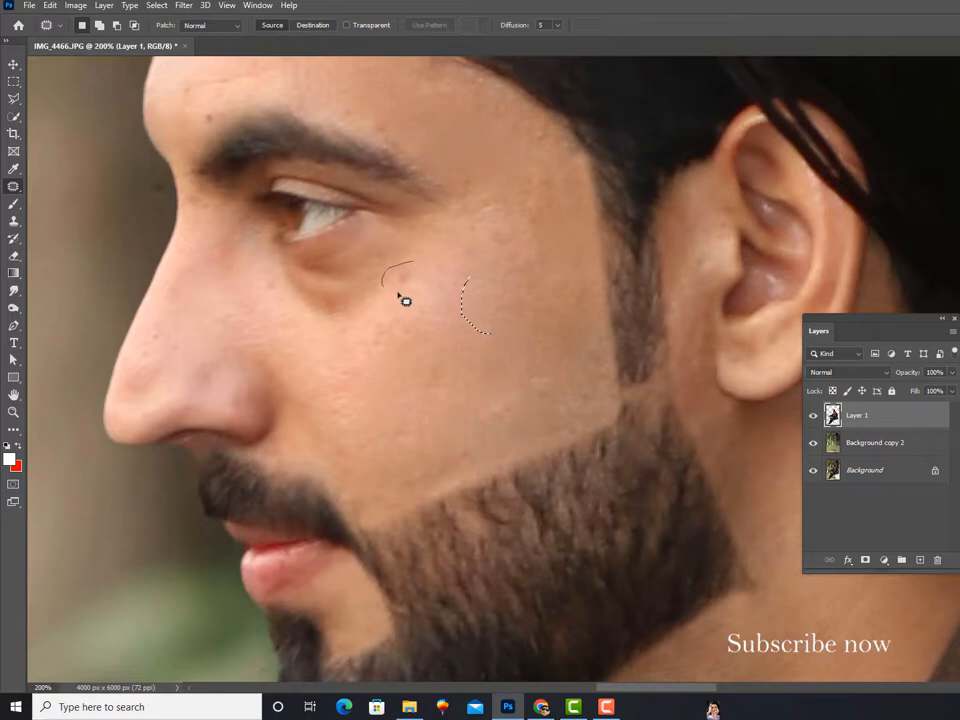
left_click_drag(398, 295, 432, 278)
left_click_drag(424, 285, 430, 320)
key("ctrl+d")
left_click_drag(358, 316, 357, 317)
left_click_drag(337, 313, 370, 350)
key("ctrl+d")
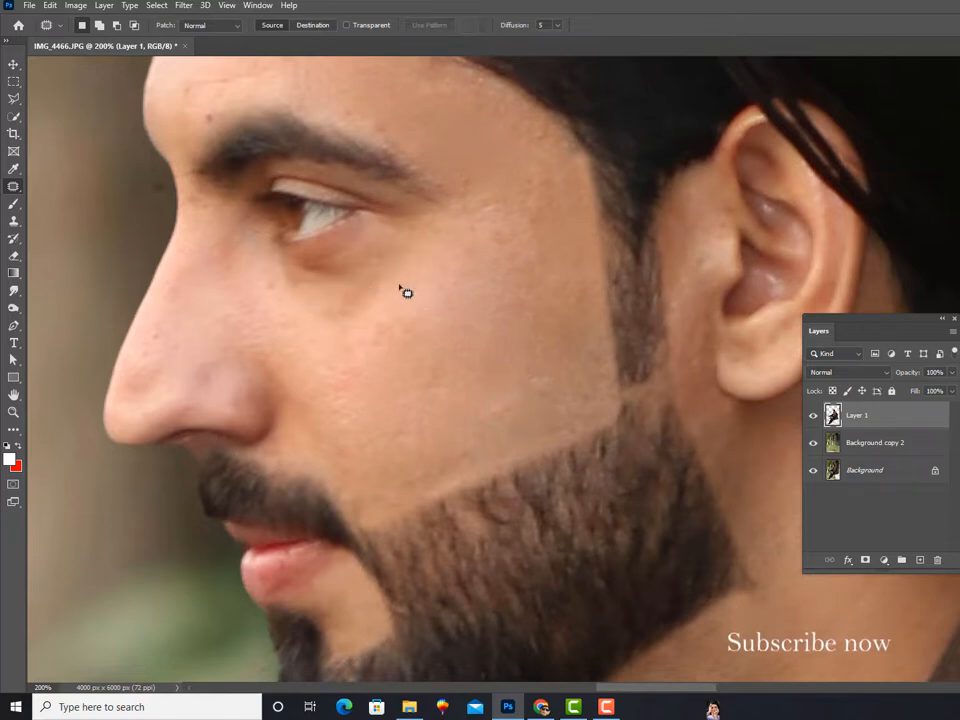
Step: Clear the leftover patch selection and select the face, ear and neck with the Quick Selection tool
key("ctrl+minus")
left_click_drag(467, 321, 435, 270)
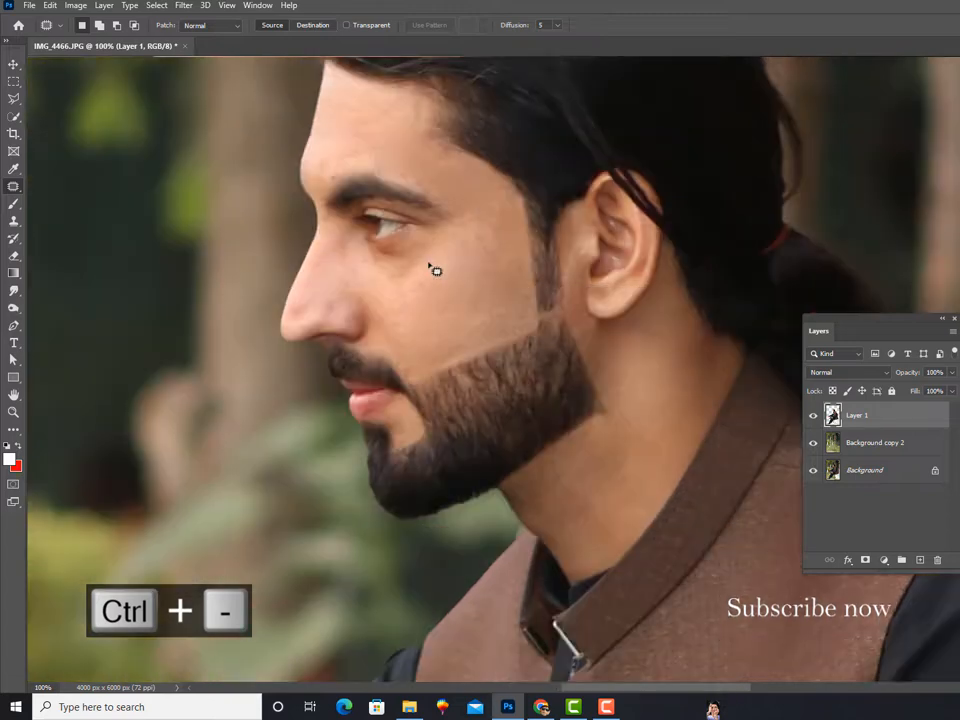
key("ctrl+d")
left_click(14, 116)
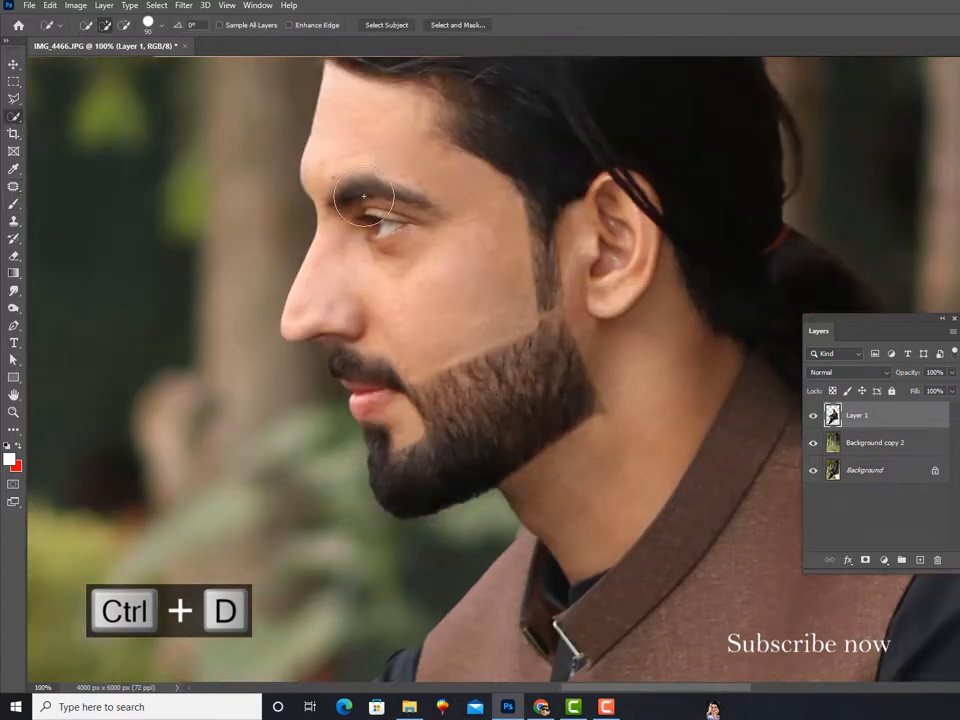
mouse_move(450, 298)
left_mouse_down()
mouse_move(510, 393)
mouse_move(526, 389)
mouse_move(530, 369)
mouse_move(631, 317)
mouse_move(587, 424)
left_mouse_up()
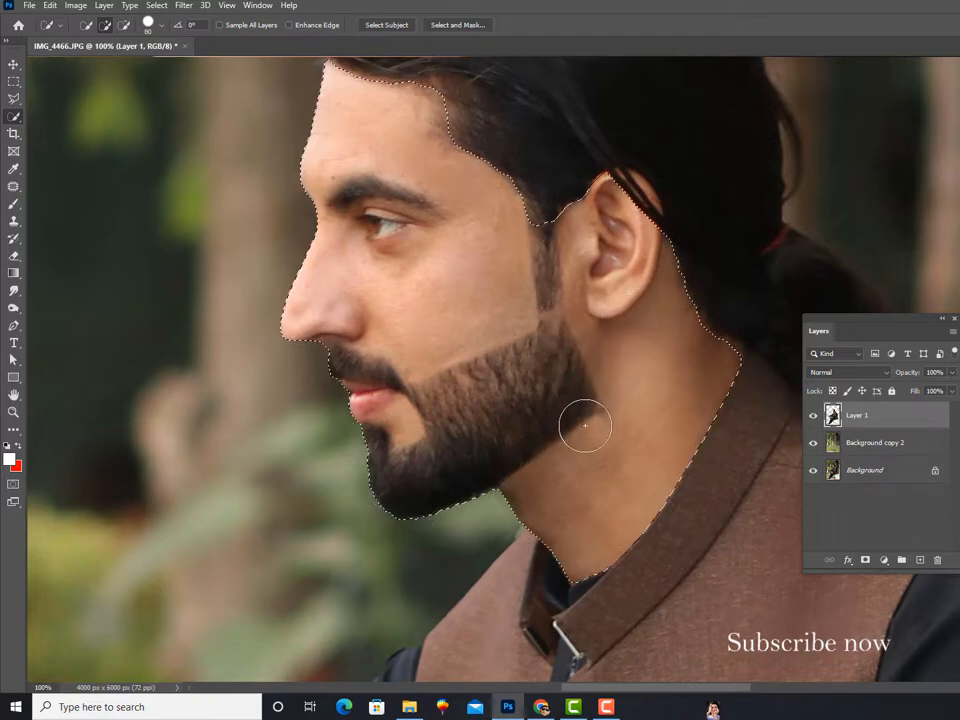
Step: Subtract the sideburn, moustache, lips and beard from the face selection with the Polygonal Lasso
left_click(13, 98)
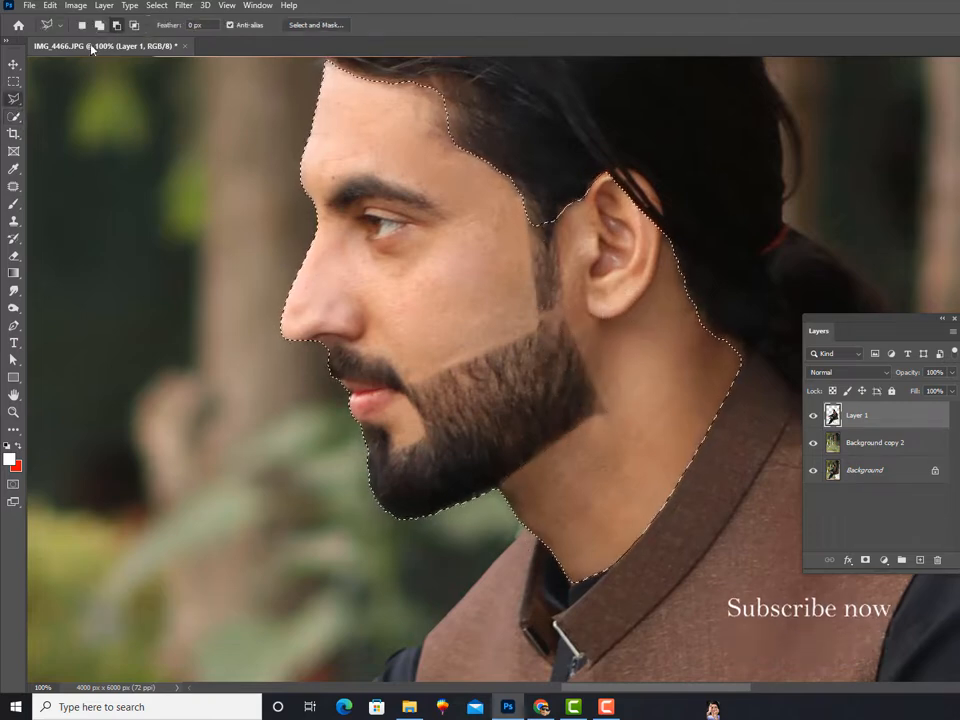
left_click_drag(400, 202, 384, 296)
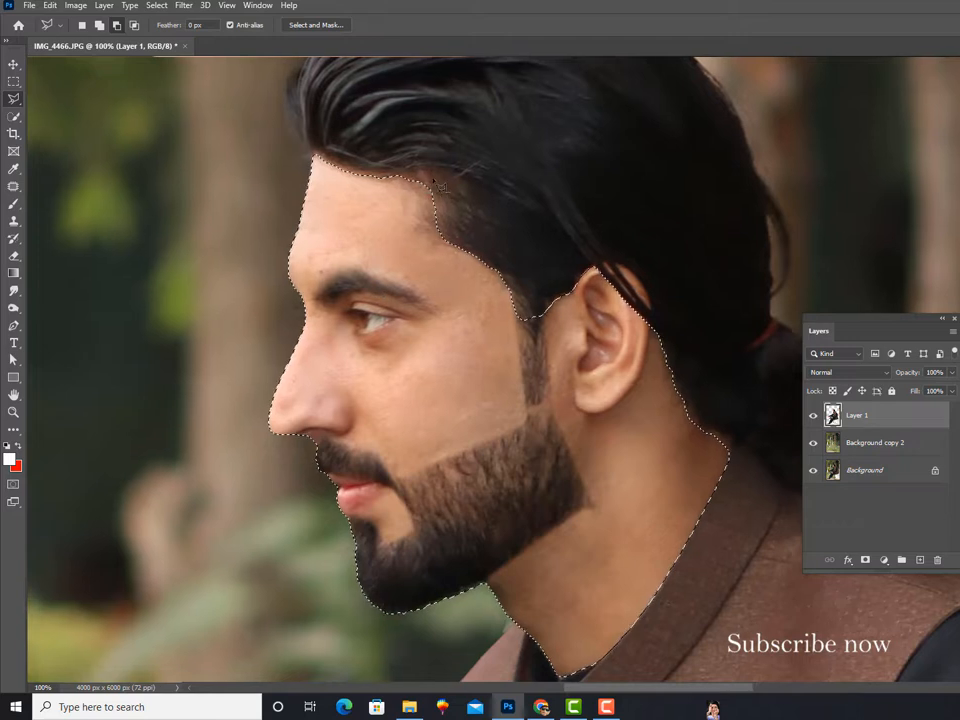
double_click(395, 477)
key("ctrl+z")
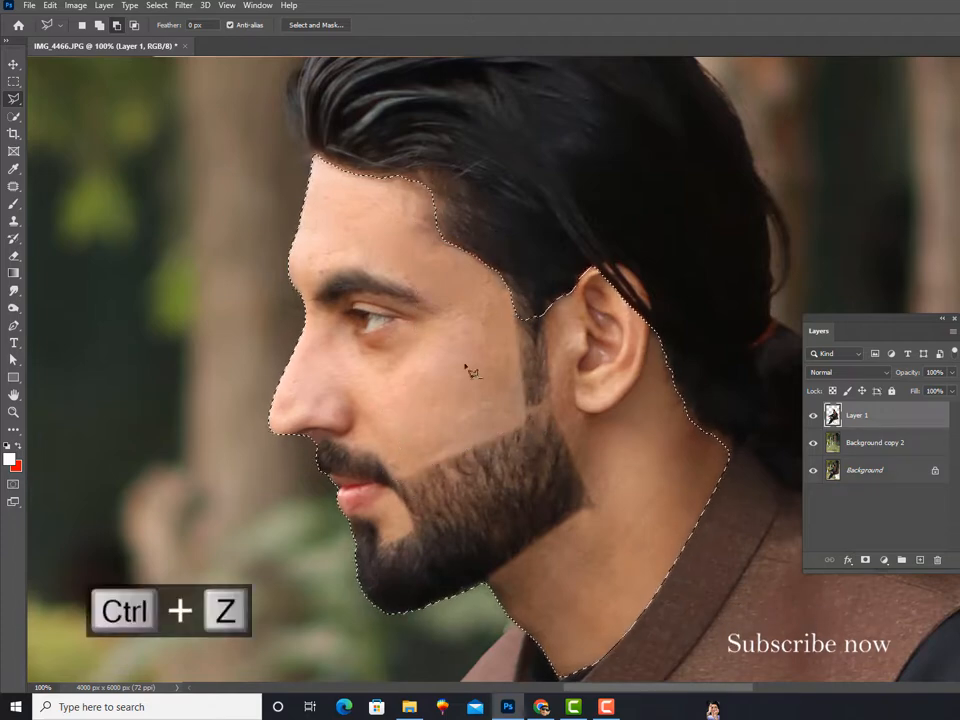
left_click(385, 463)
left_click(307, 450)
left_click(308, 537)
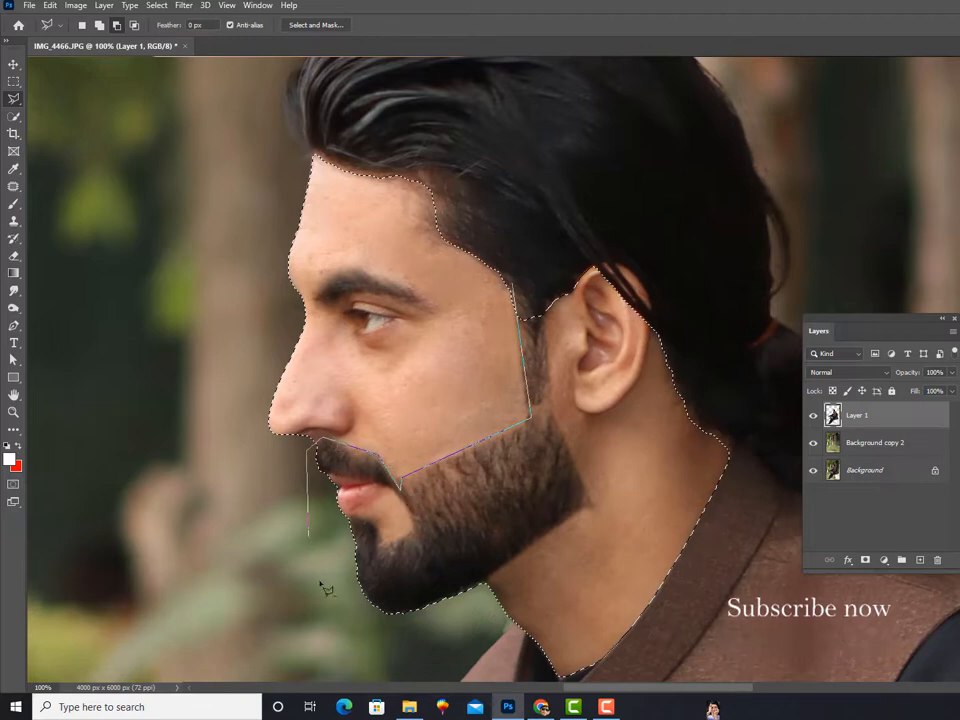
left_click(361, 630)
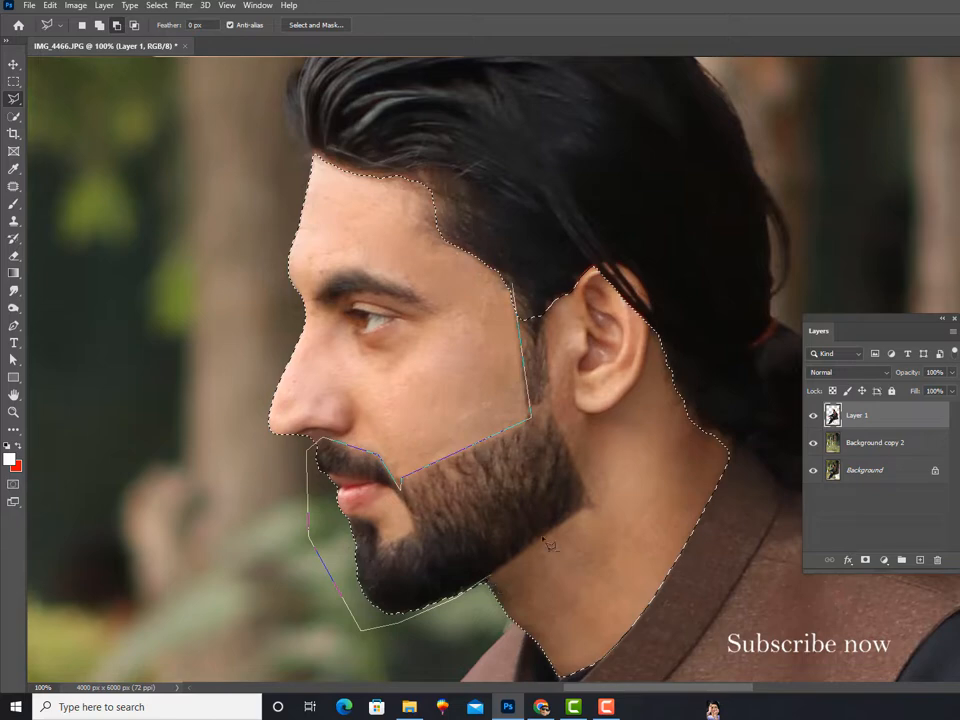
left_click(595, 507)
left_click(548, 278)
Step: Add the bare skin patch between the lower lip and the beard to the selection with the Polygonal Lasso
key("ctrl+equal")
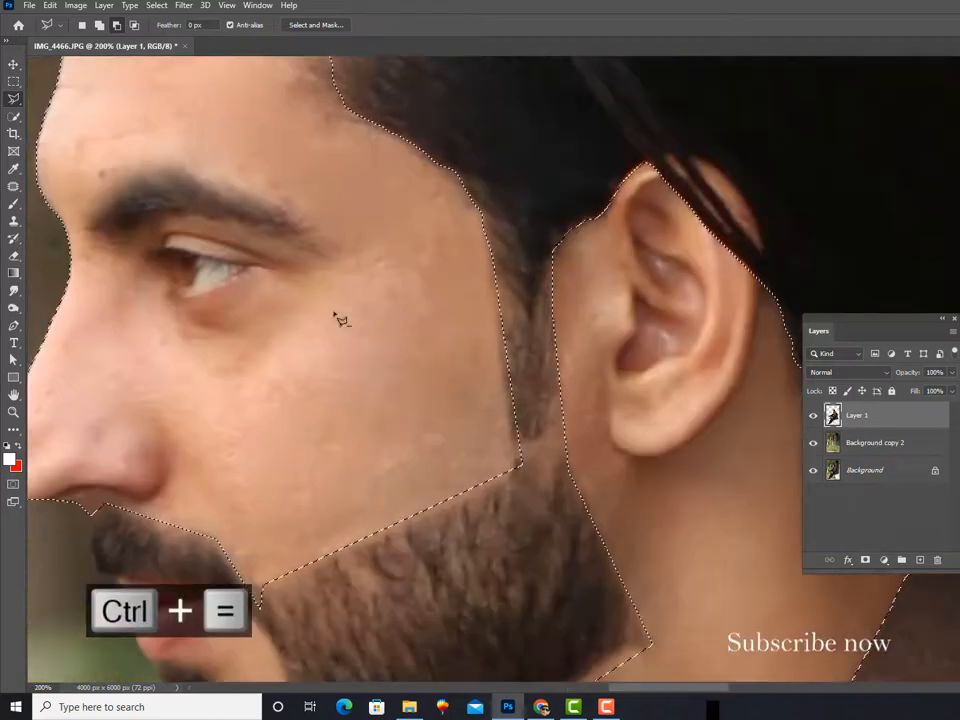
left_click_drag(202, 537, 336, 386)
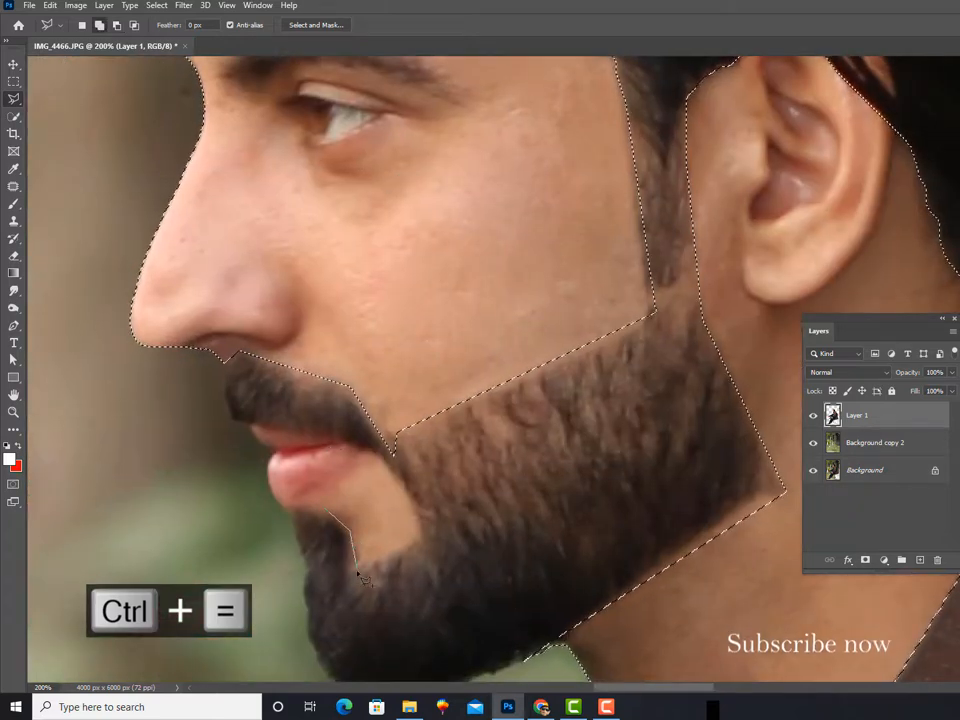
left_click(421, 542)
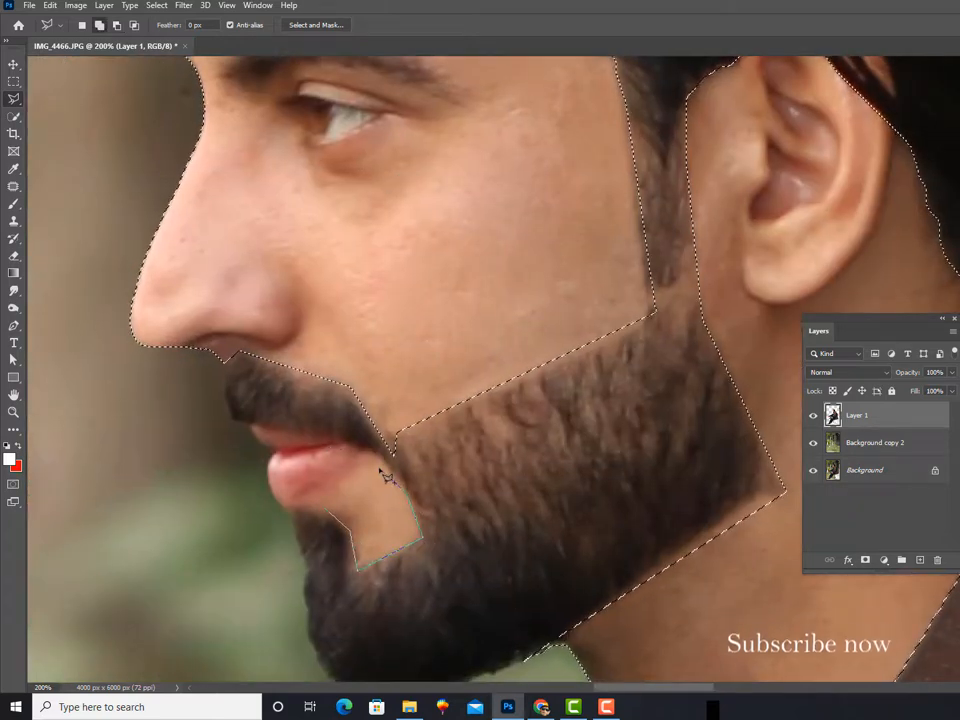
left_click(327, 510)
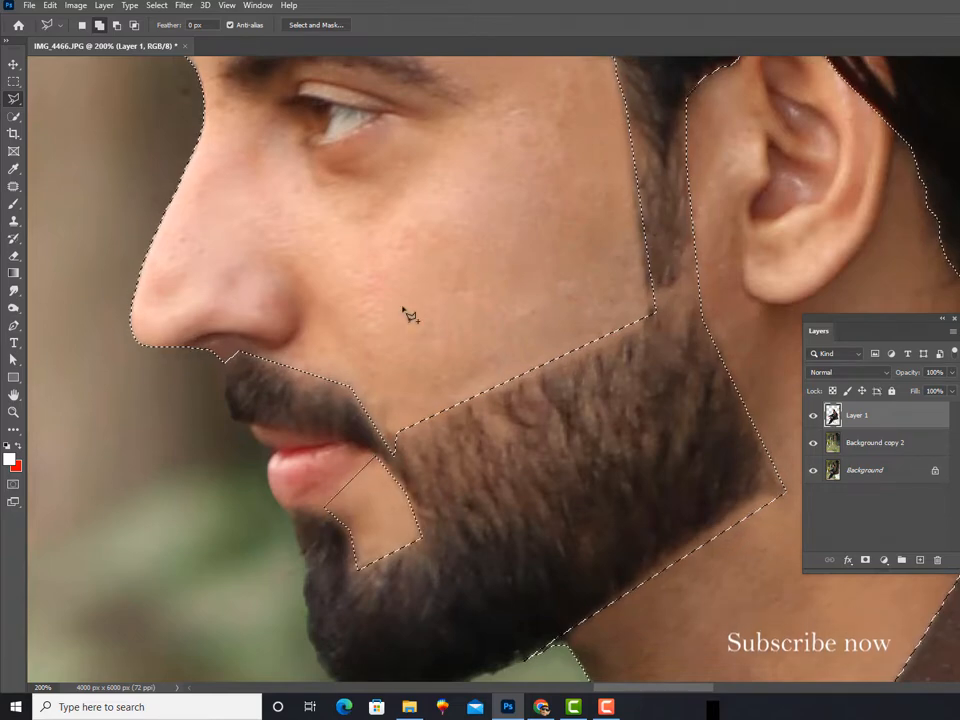
Step: Feather the skin selection with a radius of 2 pixels
right_click(398, 308)
left_click(461, 337)
type("2")
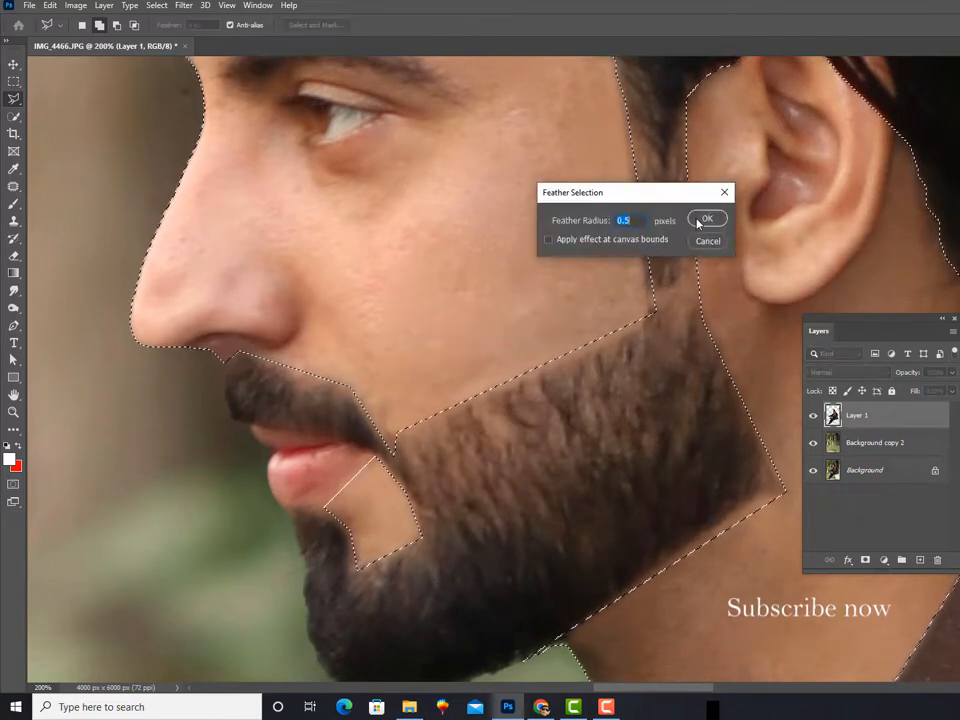
left_click(707, 220)
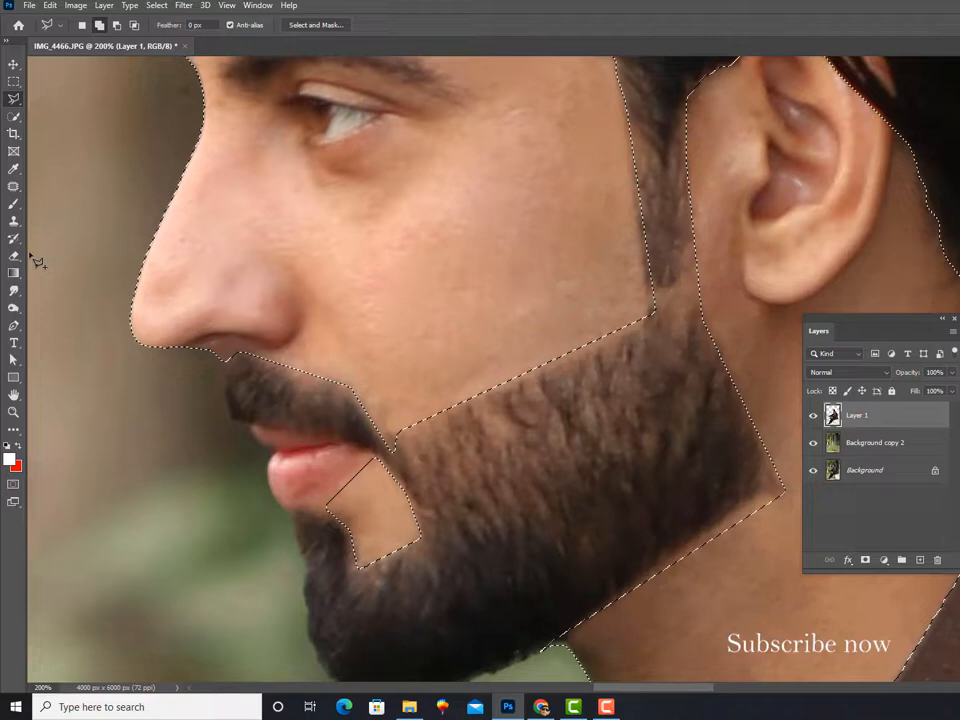
Step: Smooth the skin along the nose with the Mixer Brush at 87% wet and a brush size of about 45 to 60
right_click(14, 203)
left_click(65, 242)
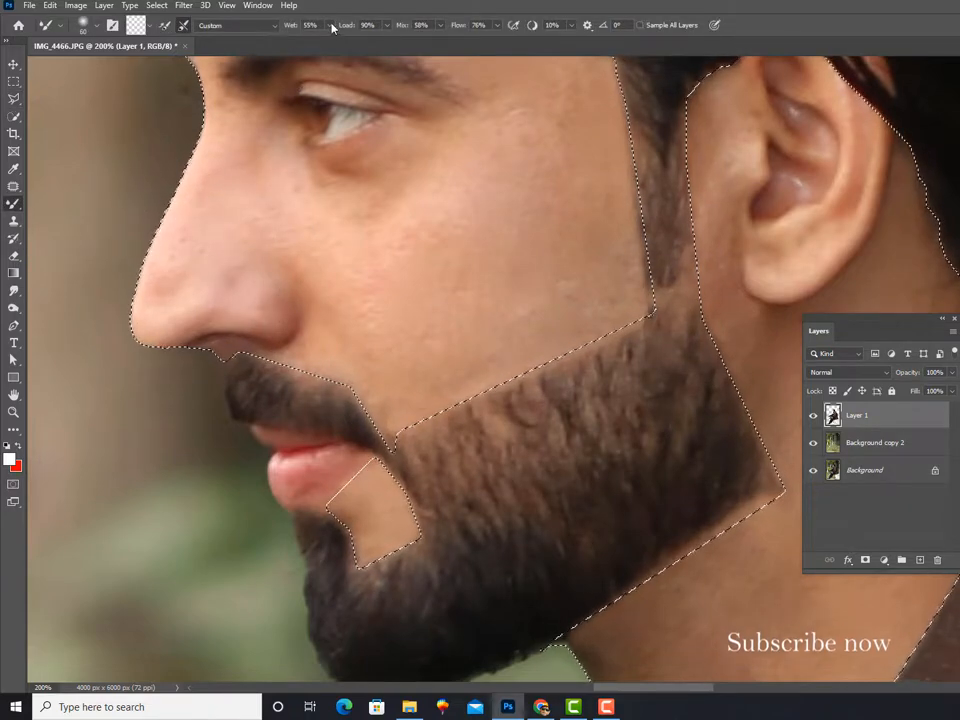
mouse_move(203, 250)
left_mouse_down()
mouse_move(161, 298)
mouse_move(212, 148)
mouse_move(234, 127)
left_mouse_up()
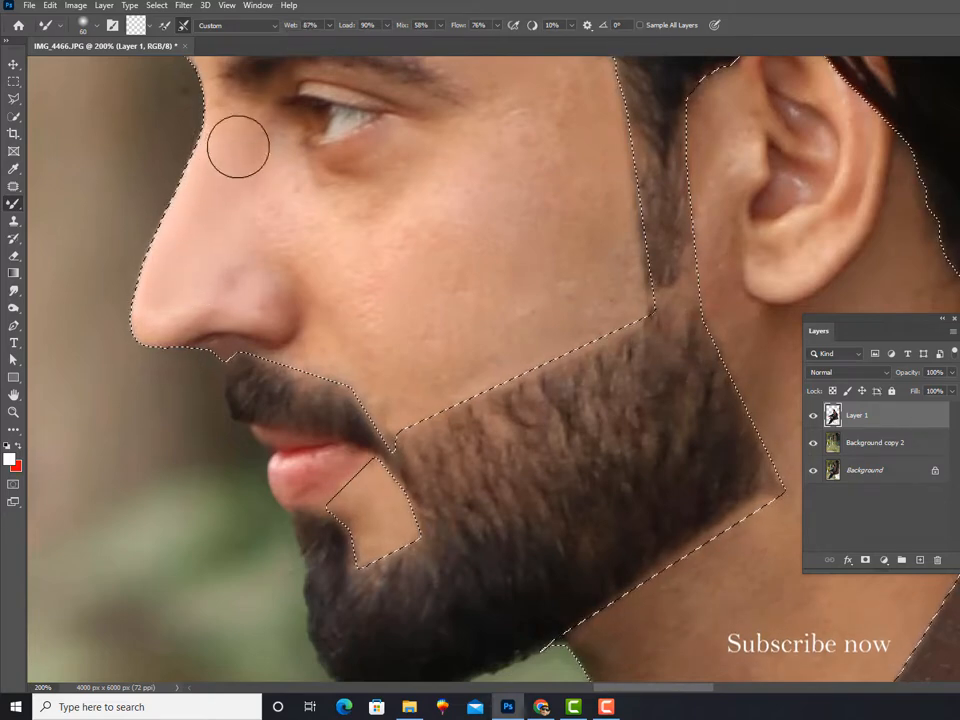
key("bracketleft")
key("bracketleft")
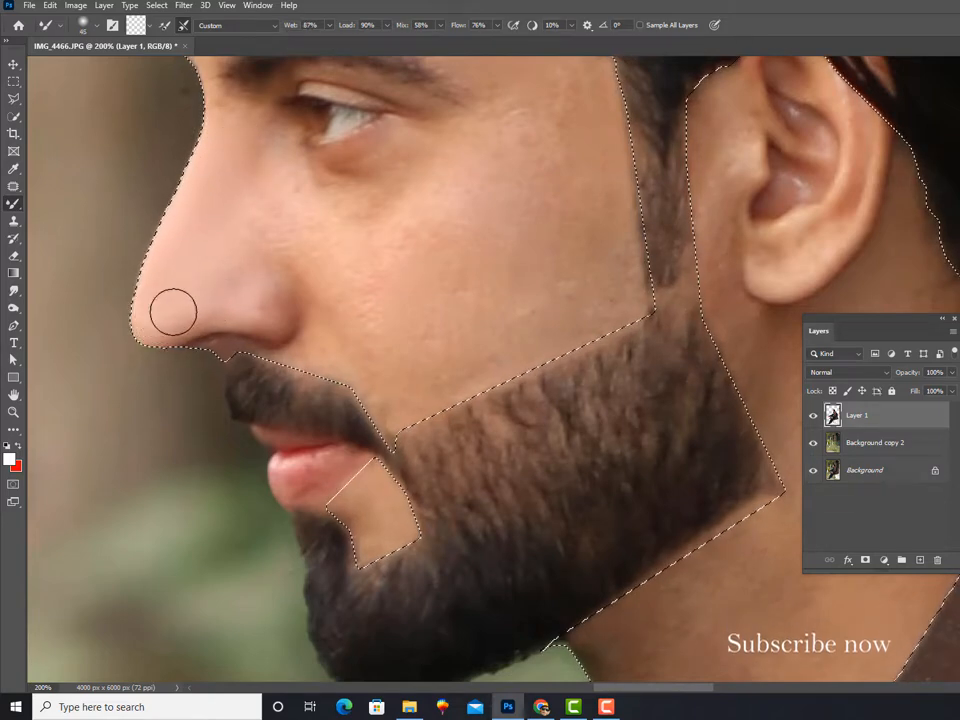
key("bracketright")
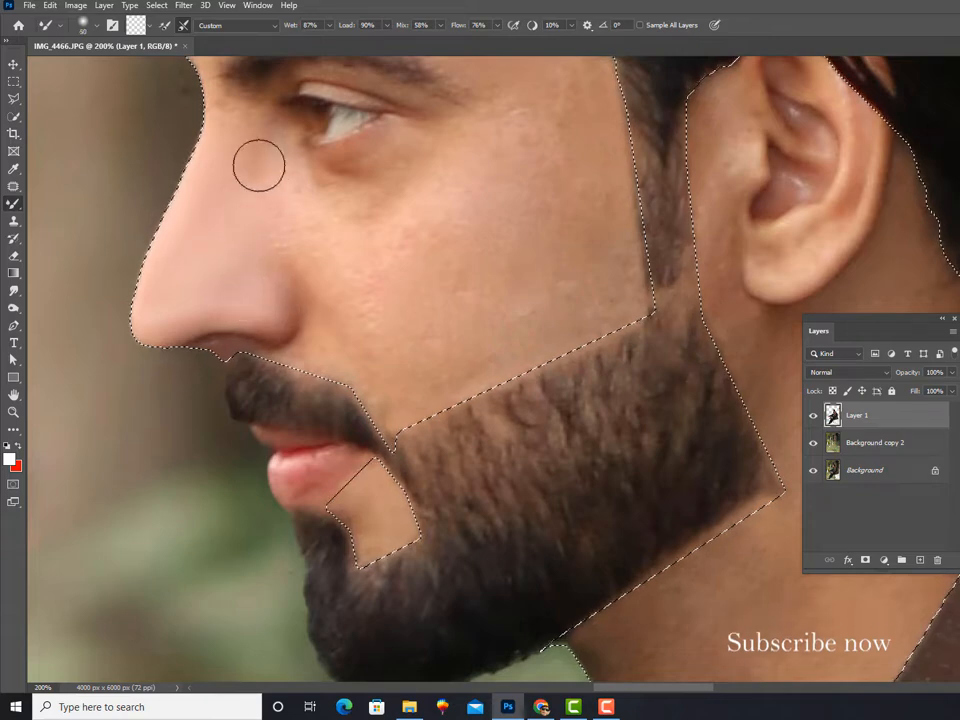
Step: Blend the cheek skin from under the eye down to the beard line with the Mixer Brush at sizes 60 to 100
key("bracketright")
key("bracketright")
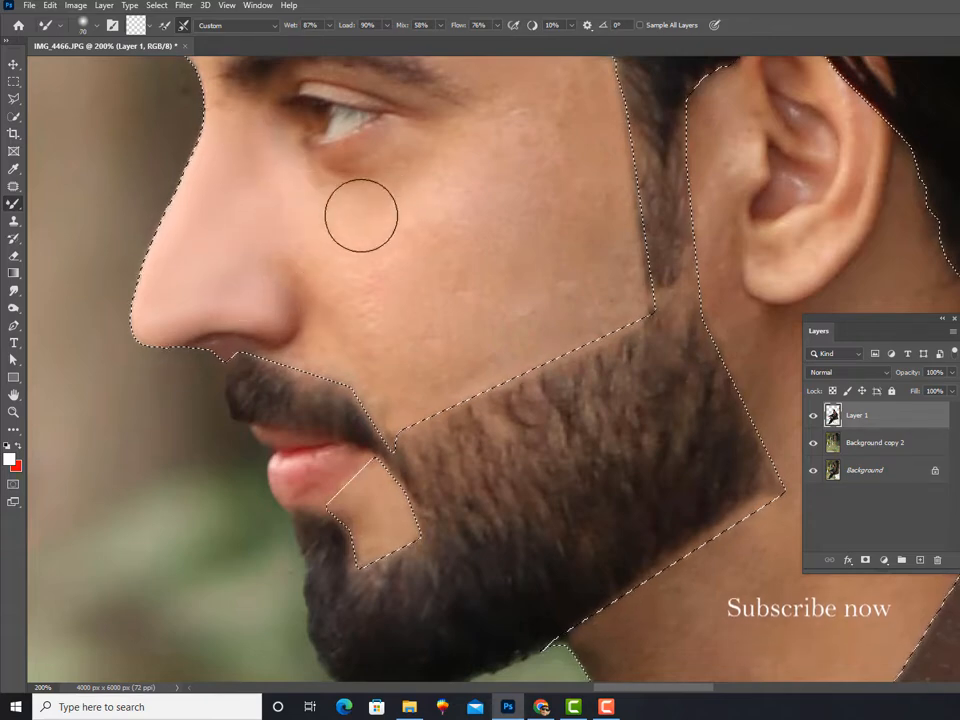
key("ctrl+Return")
key("bracketleft")
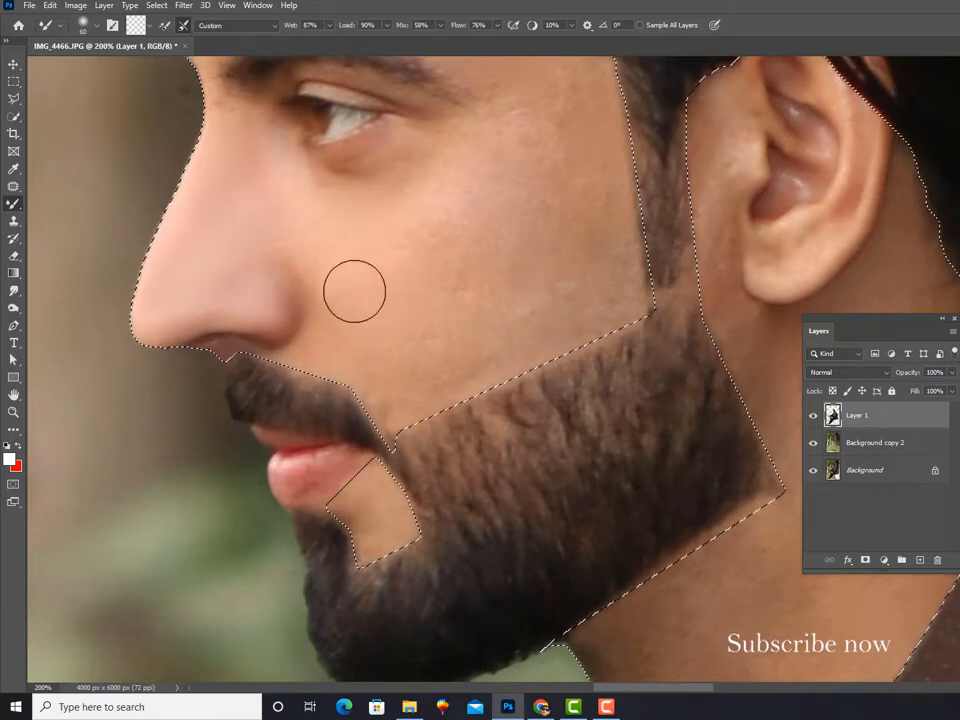
key("ctrl+minus")
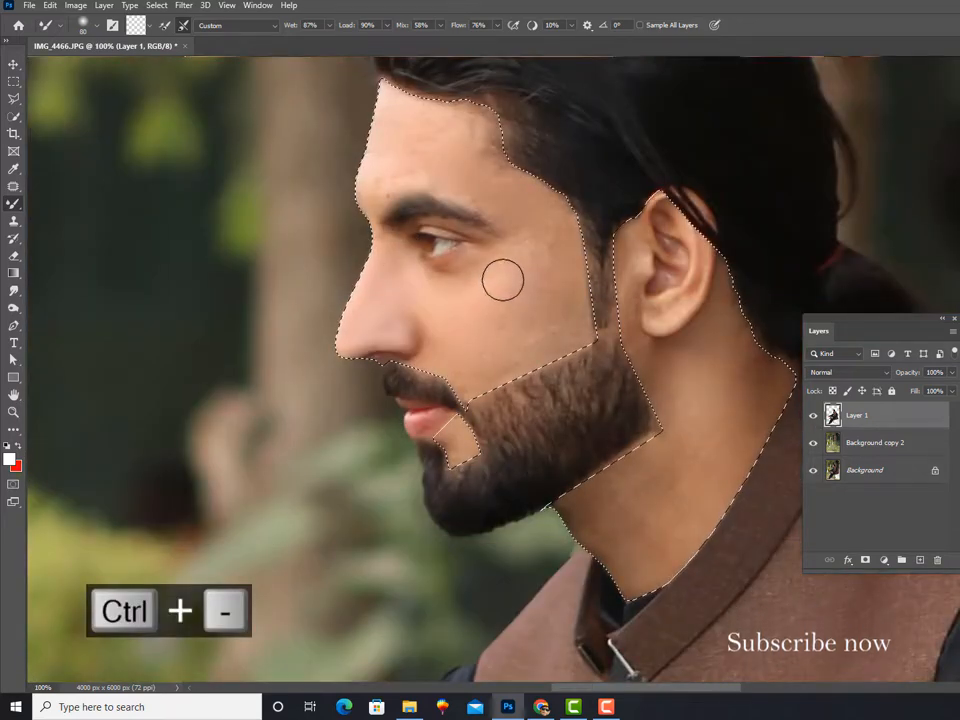
key("bracketright")
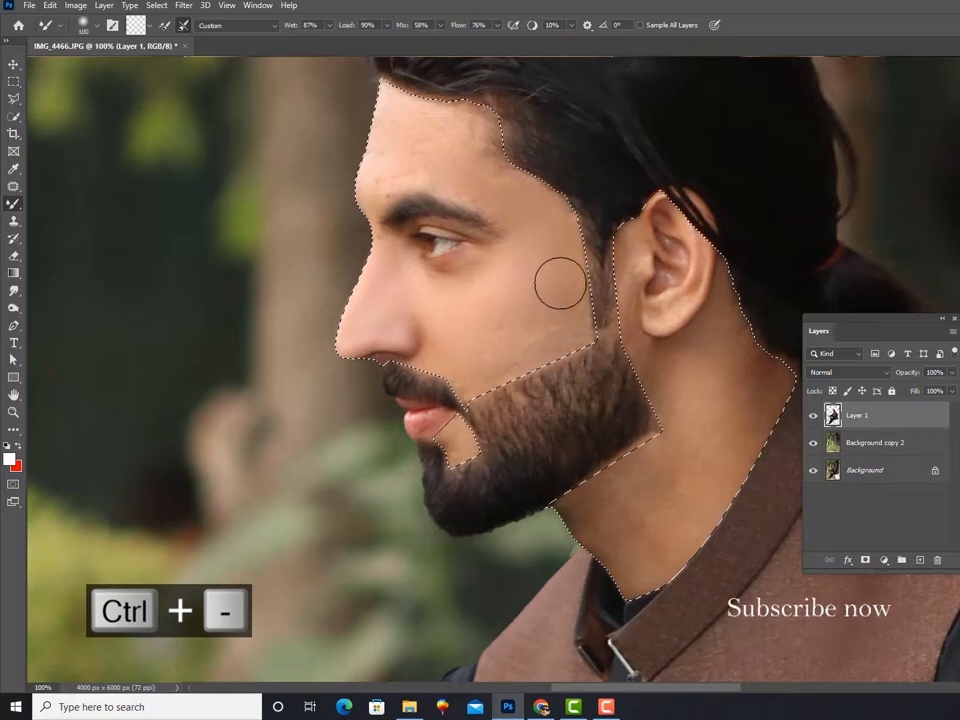
key("ctrl+equal")
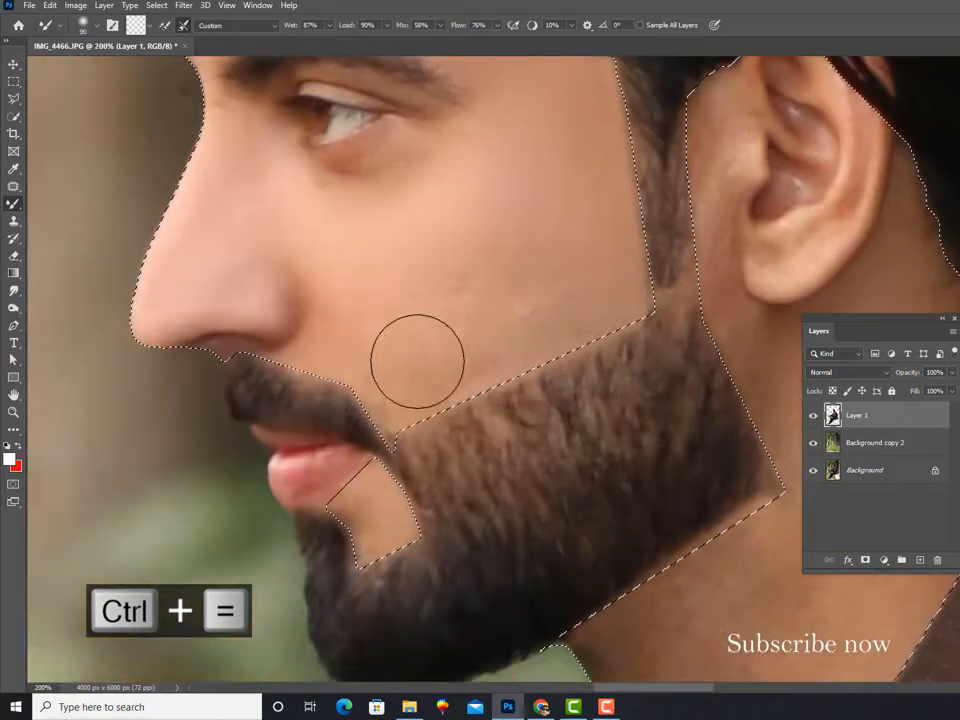
key("bracketleft")
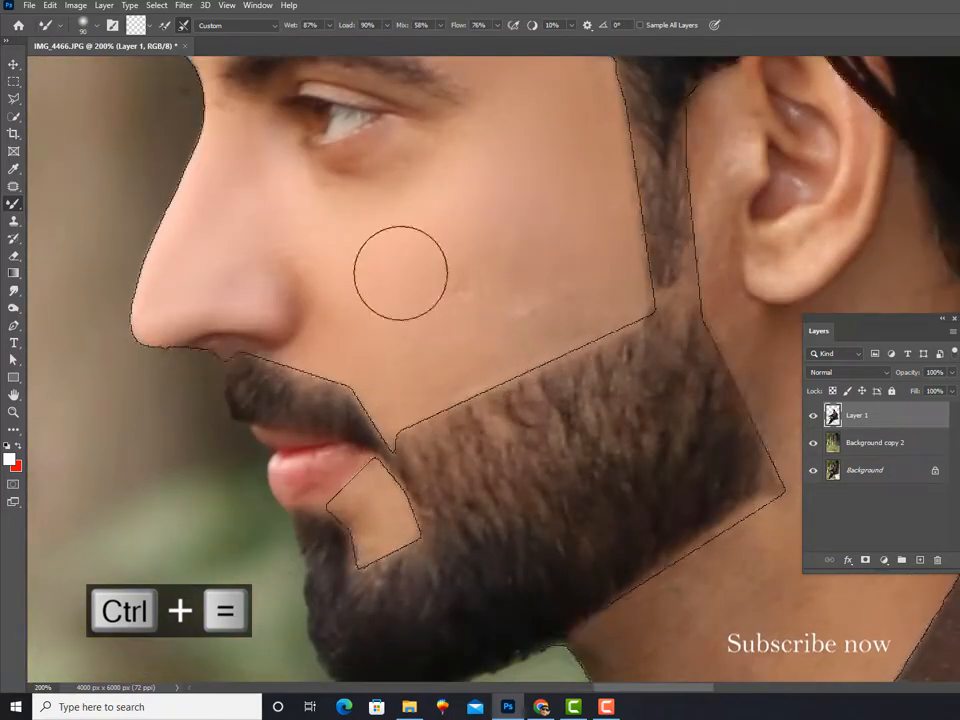
mouse_move(546, 305)
left_mouse_down()
mouse_move(575, 294)
mouse_move(628, 302)
left_mouse_up()
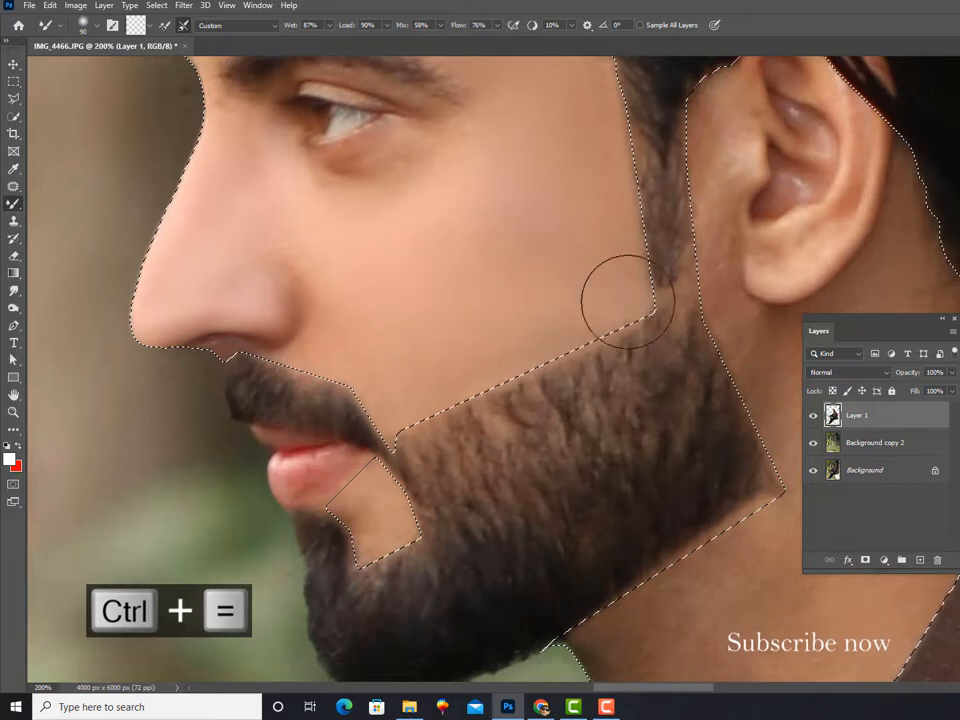
Step: Smooth the bare patch below the lower lip and the cheek edge beside the sideburn with a size 60 Mixer Brush
key("bracketleft")
key("bracketleft")
key("bracketleft")
mouse_move(364, 508)
left_mouse_down()
mouse_move(352, 551)
mouse_move(374, 516)
left_mouse_up()
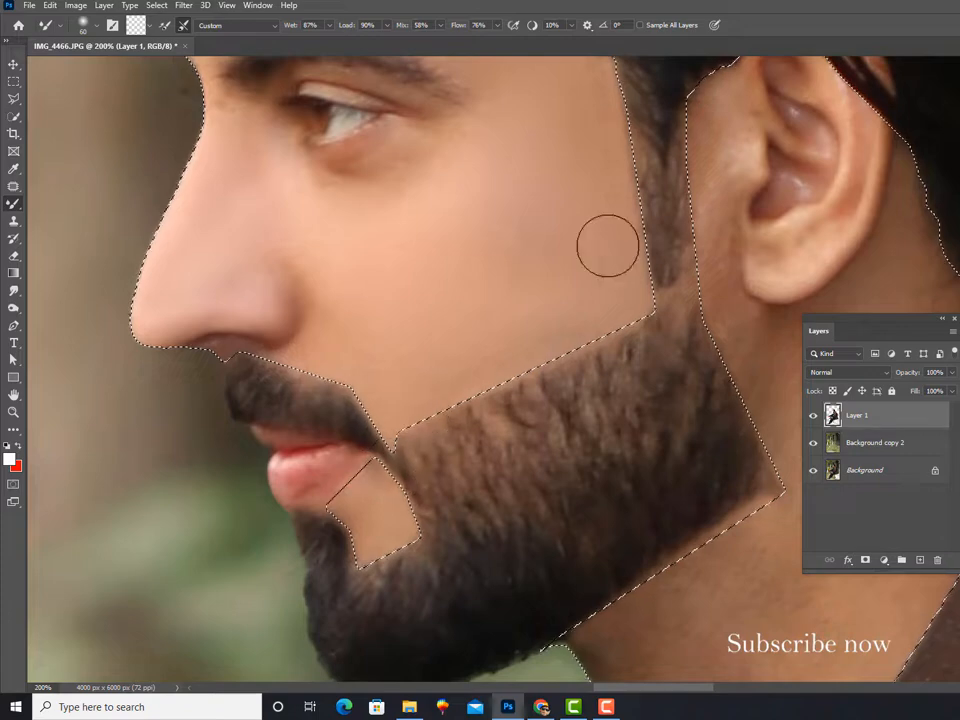
mouse_move(612, 248)
left_mouse_down()
mouse_move(634, 223)
mouse_move(634, 262)
left_mouse_up()
Step: Blend the strip of skin between the sideburn and the ear, down to the earlobe, with the Mixer Brush
key("space")
left_click_drag(535, 273, 380, 433)
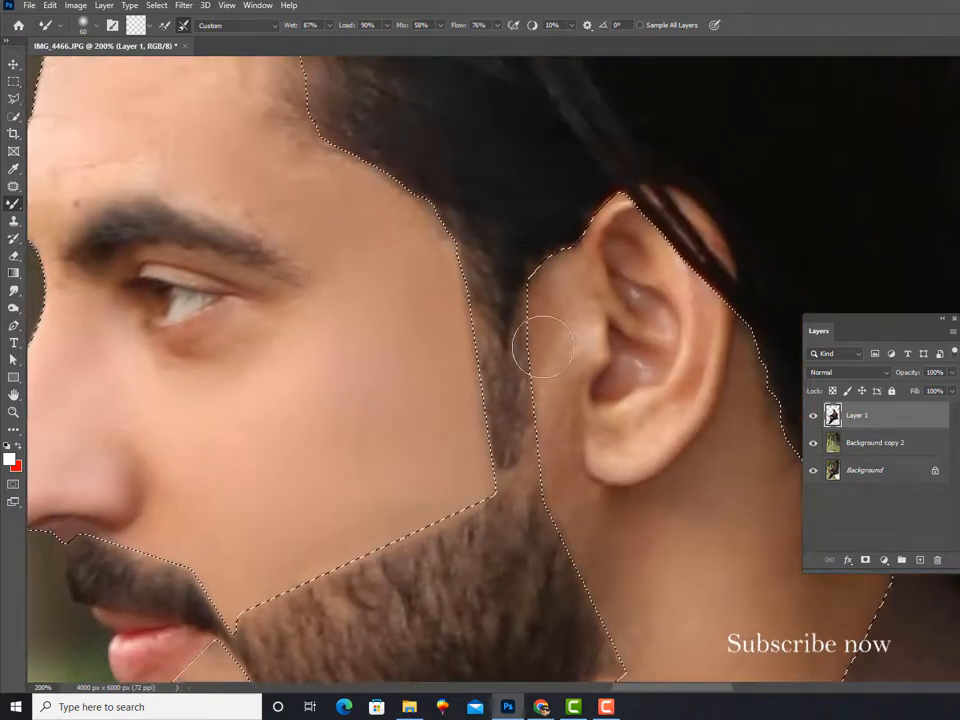
key("bracketright")
left_click_drag(545, 318, 555, 485)
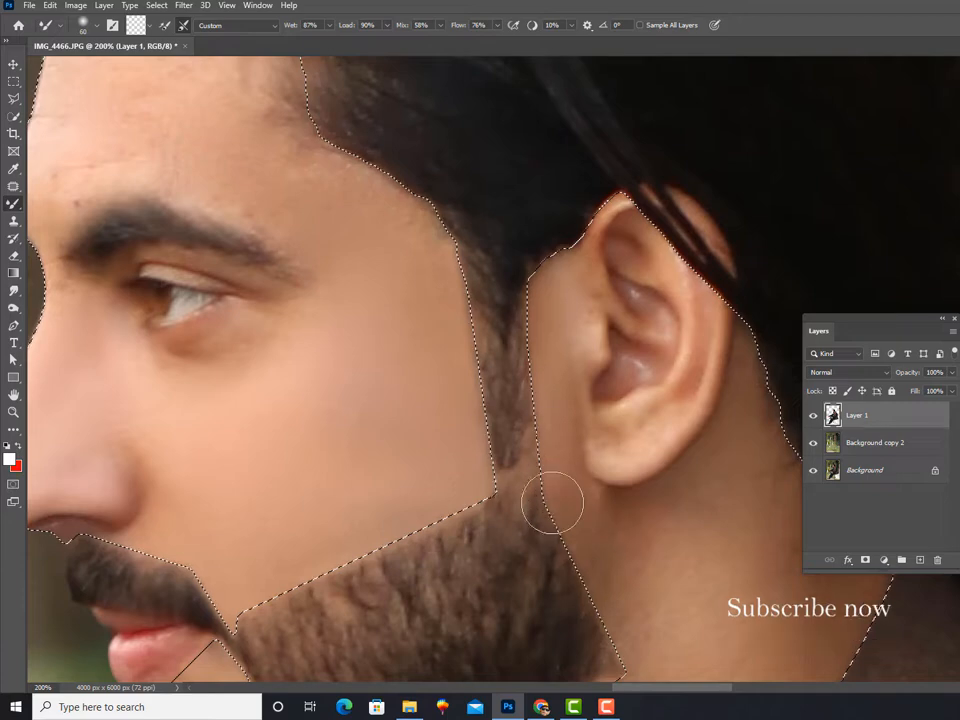
Step: Smooth the neck skin from below the ear to the collar with the Mixer Brush at sizes 150 to 200
key("ctrl+minus")
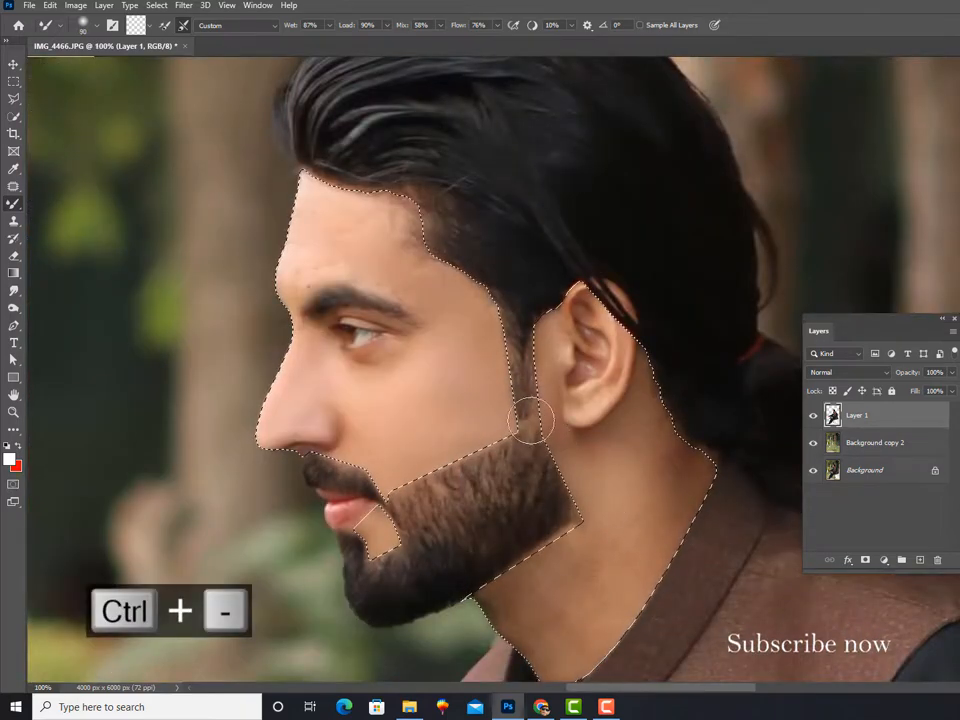
key("bracketright")
key("bracketright")
key("bracketright")
key("bracketright")
key("bracketright")
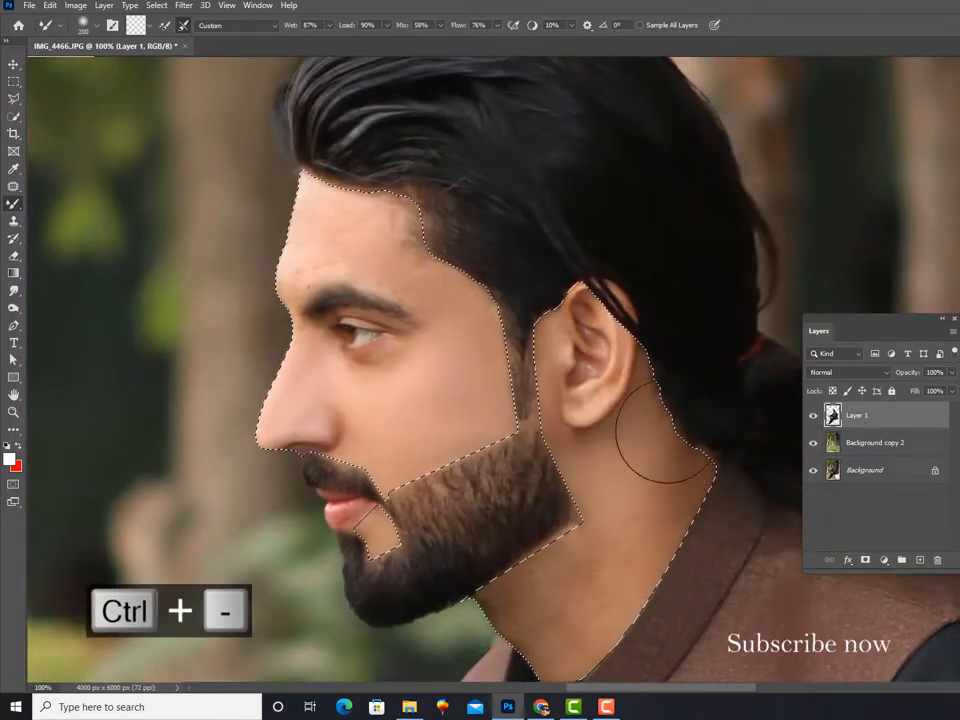
key("bracketleft")
key("bracketleft")
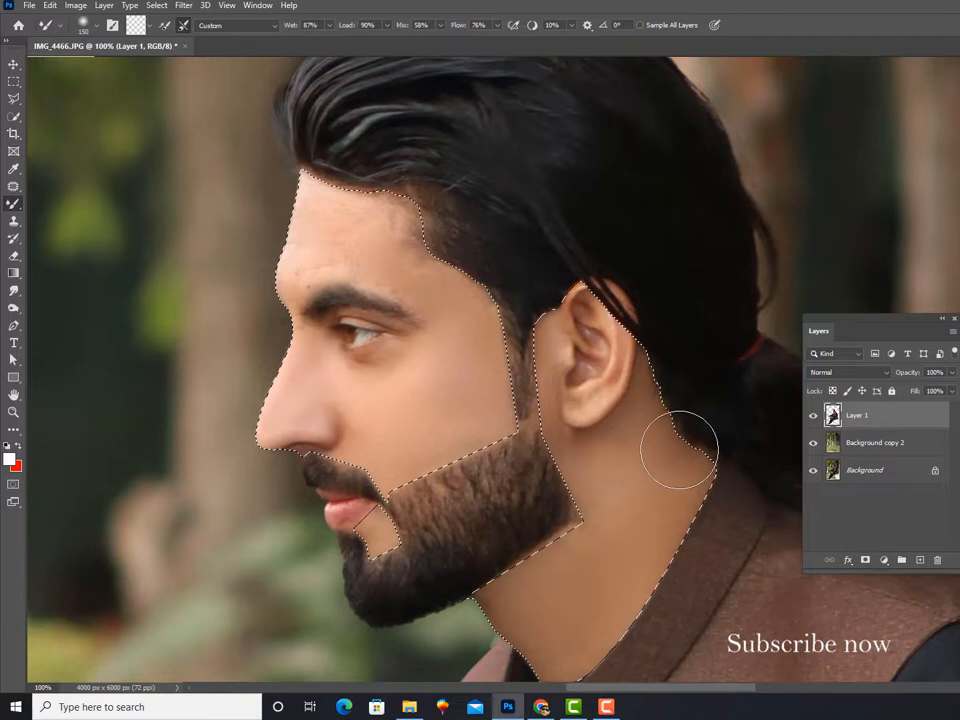
Step: Smooth the forehead and refine the cheek and side of the nose with the Mixer Brush at sizes 70 to 100
left_click_drag(443, 391, 484, 399)
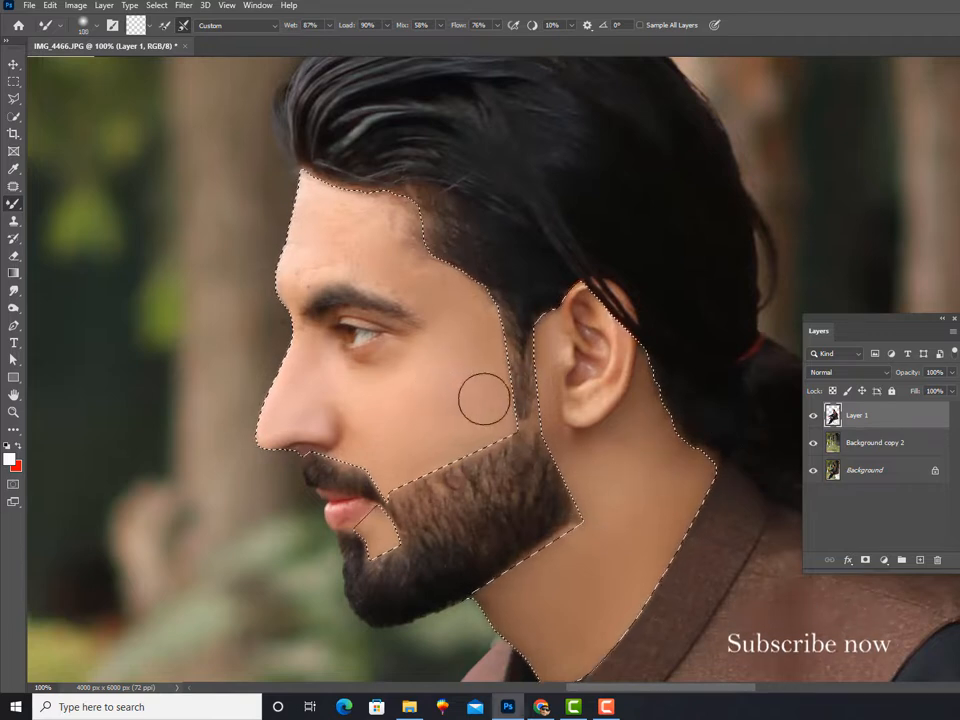
key("[")
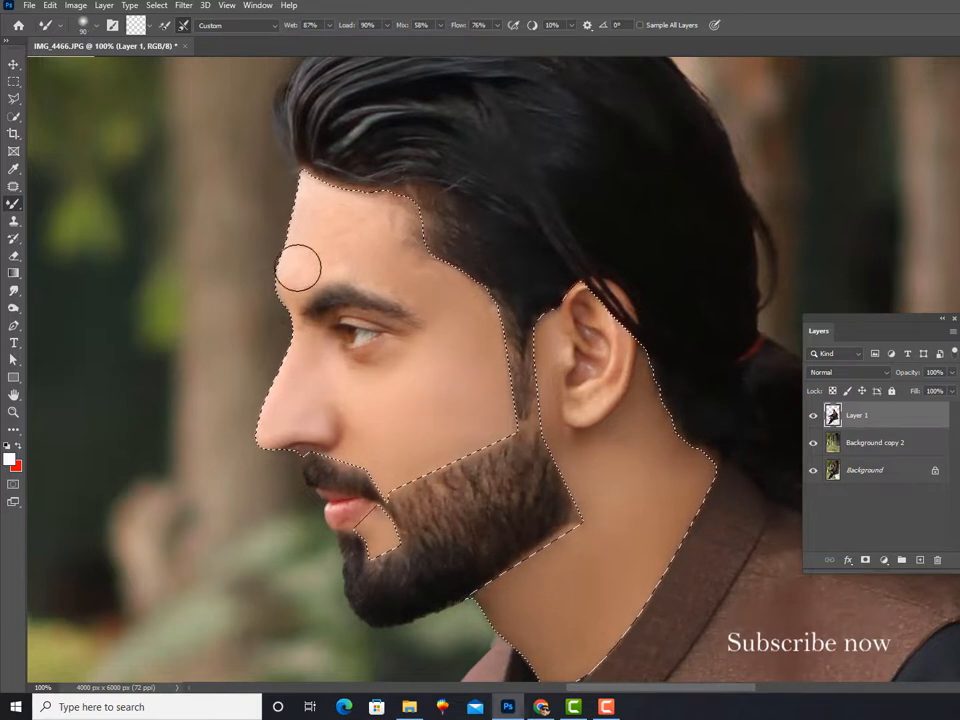
mouse_move(336, 216)
left_mouse_down()
mouse_move(390, 233)
mouse_move(400, 229)
mouse_move(394, 207)
mouse_move(381, 244)
mouse_move(415, 264)
mouse_move(420, 286)
mouse_move(430, 277)
mouse_move(397, 229)
mouse_move(438, 296)
mouse_move(438, 282)
mouse_move(481, 309)
mouse_move(463, 321)
mouse_move(360, 257)
left_mouse_up()
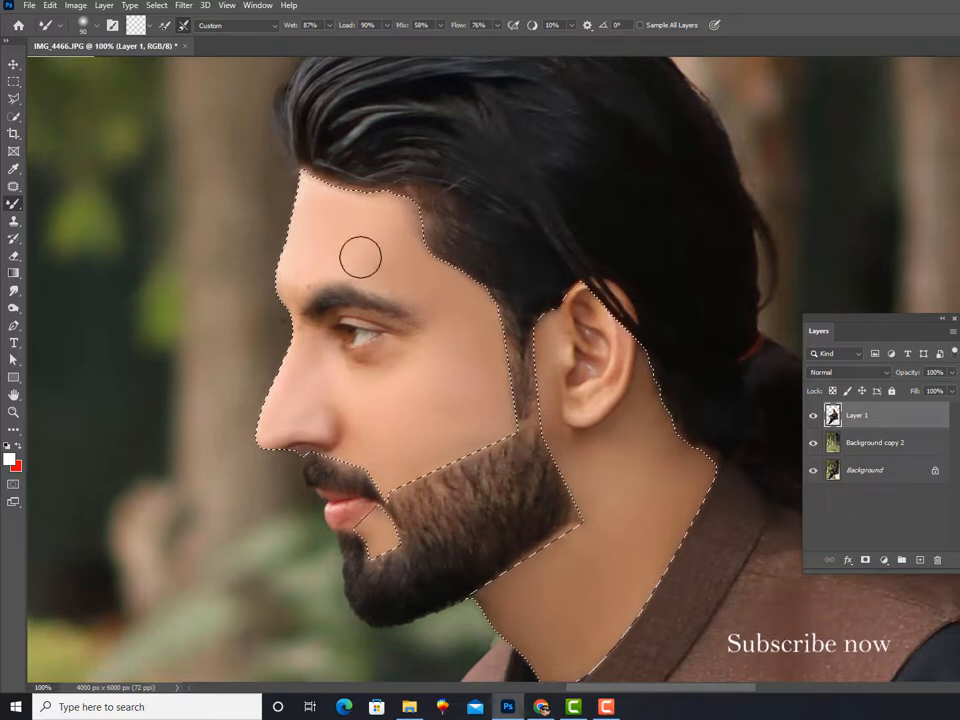
key("]")
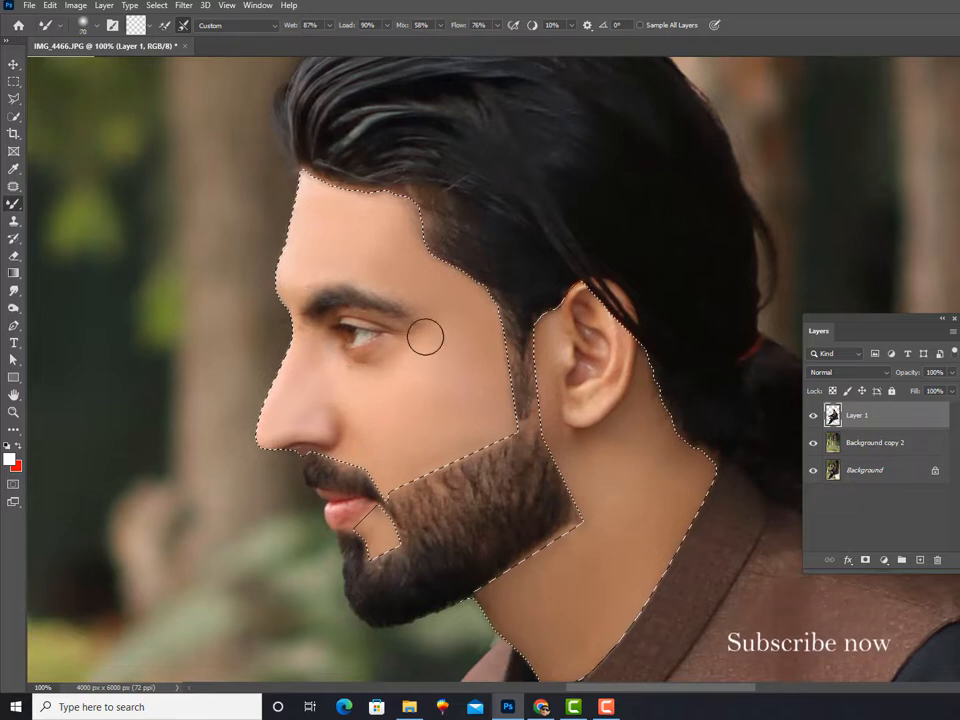
mouse_move(300, 353)
left_mouse_down()
mouse_move(315, 386)
mouse_move(342, 401)
mouse_move(349, 436)
left_mouse_up()
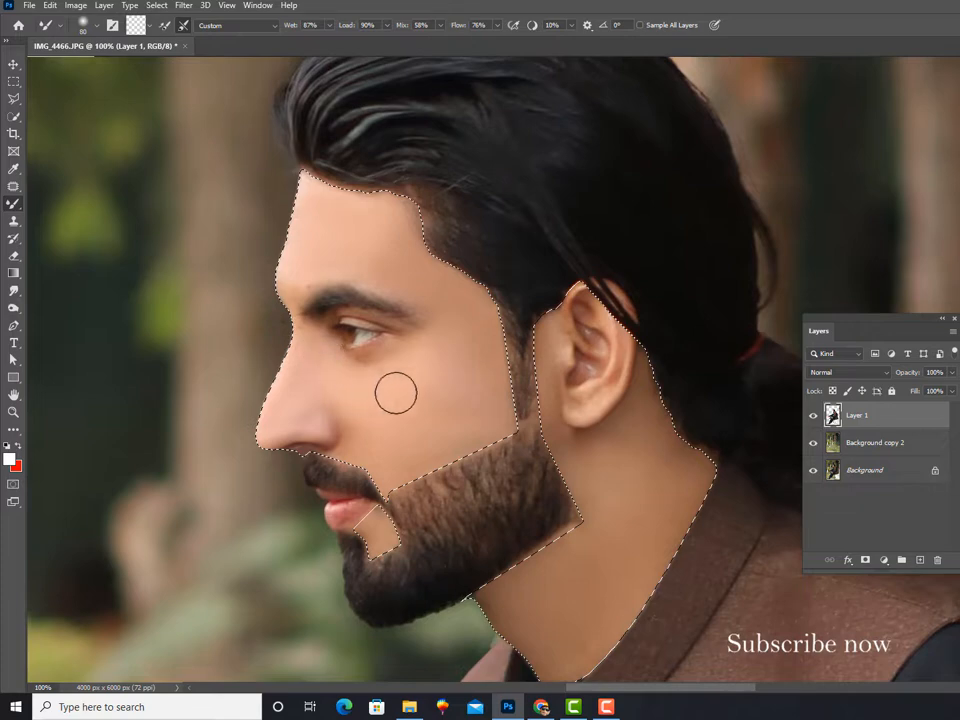
Step: Clear the skin selection around the face and neck
key("ctrl+equal")
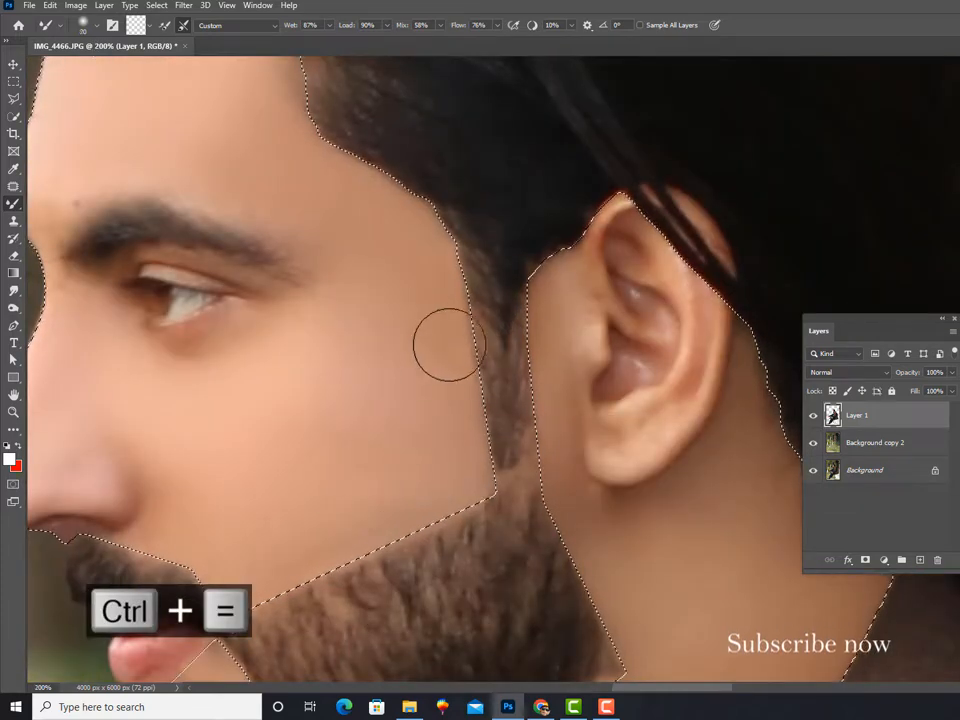
key("ctrl+minus")
key("ctrl+minus")
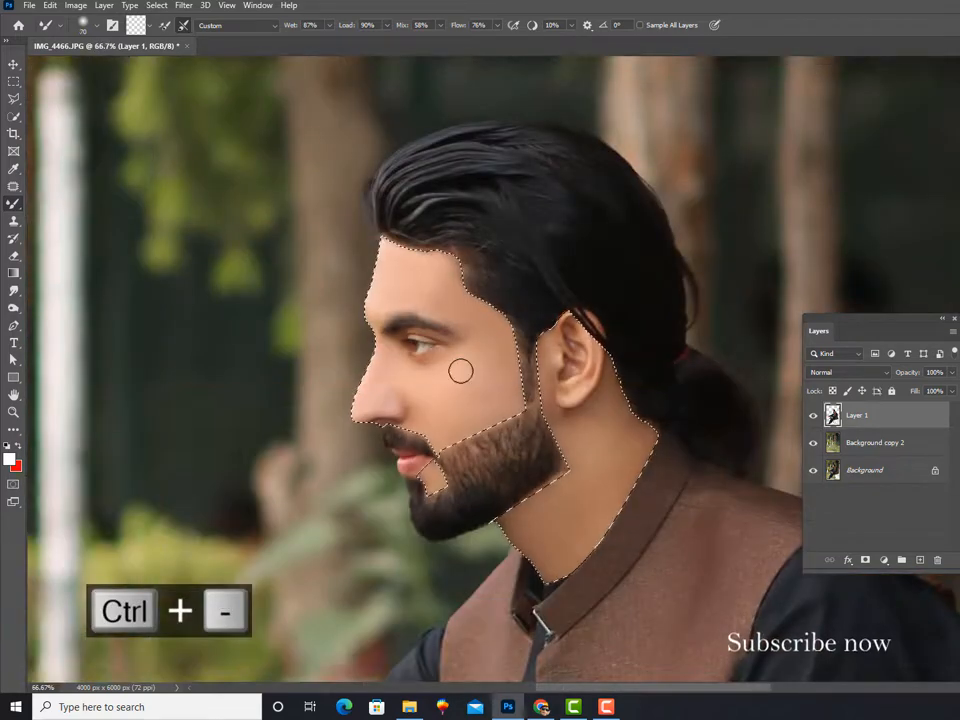
key("ctrl+d")
key("ctrl+minus")
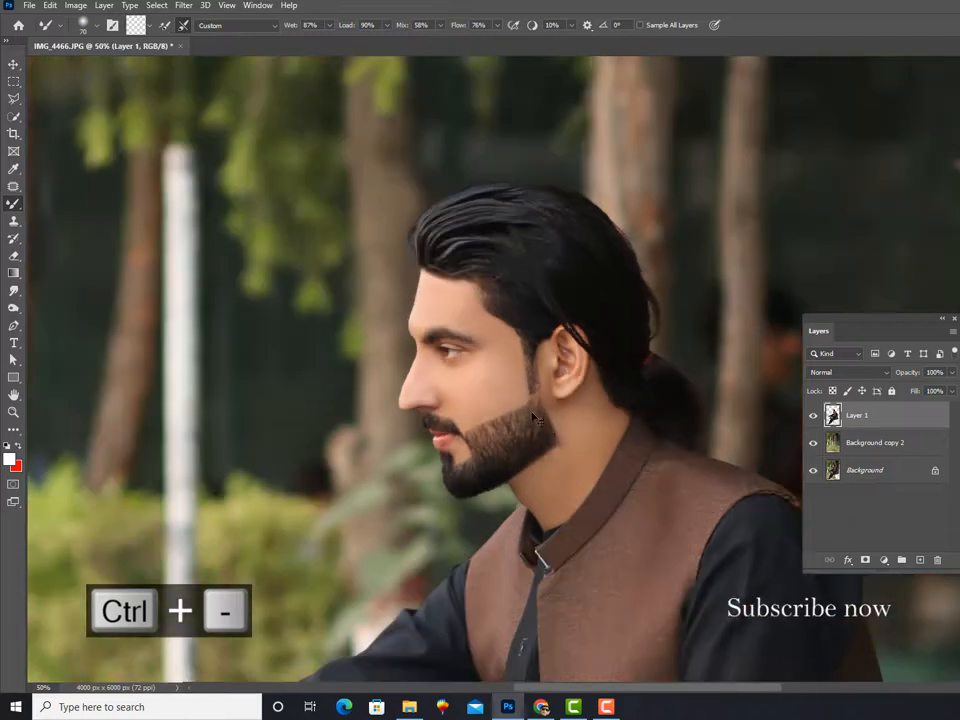
key("ctrl+minus")
key("ctrl+minus")
key("ctrl+minus")
Step: Apply a Tilt-Shift blur to the Background copy 2 layer, placing the focus area low and tilting it along the front foot and bench
left_click(826, 448)
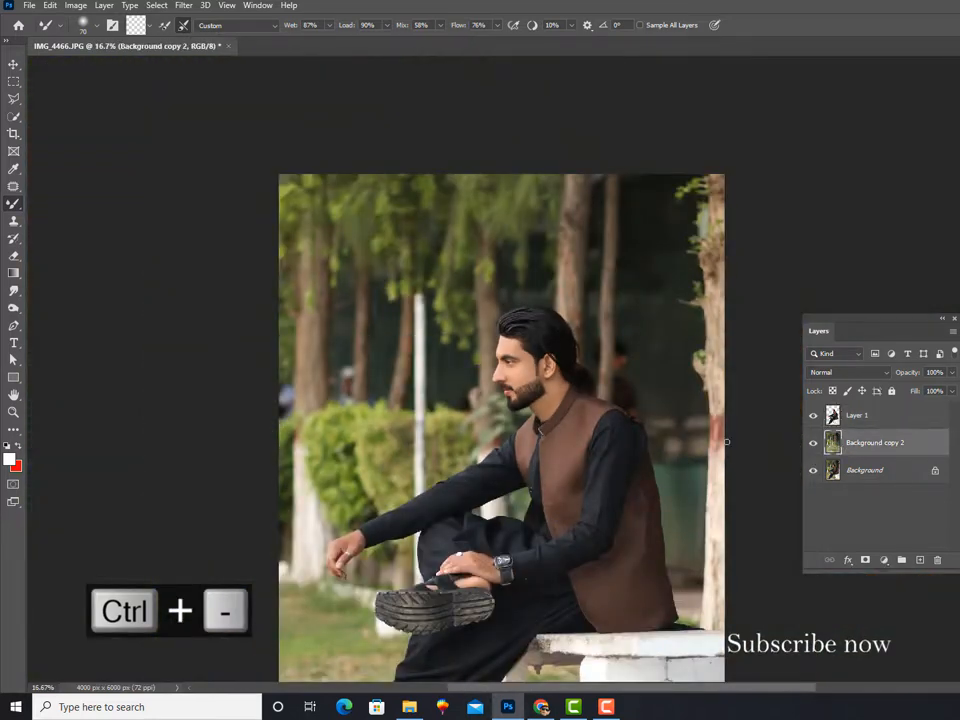
left_click(184, 5)
mouse_move(260, 189)
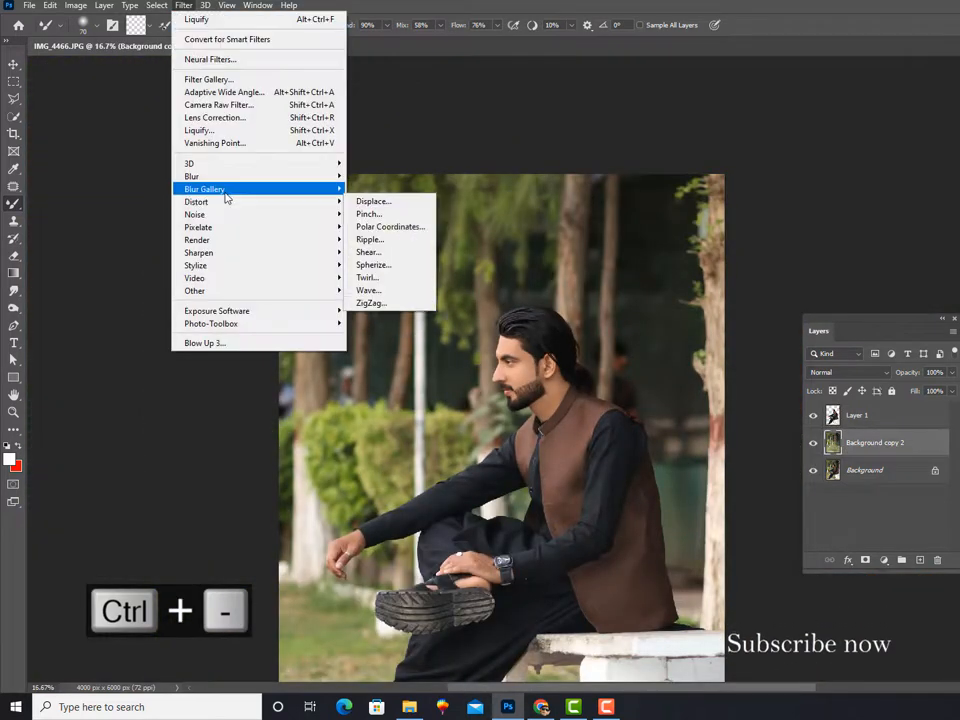
left_click(398, 219)
key("ctrl+minus")
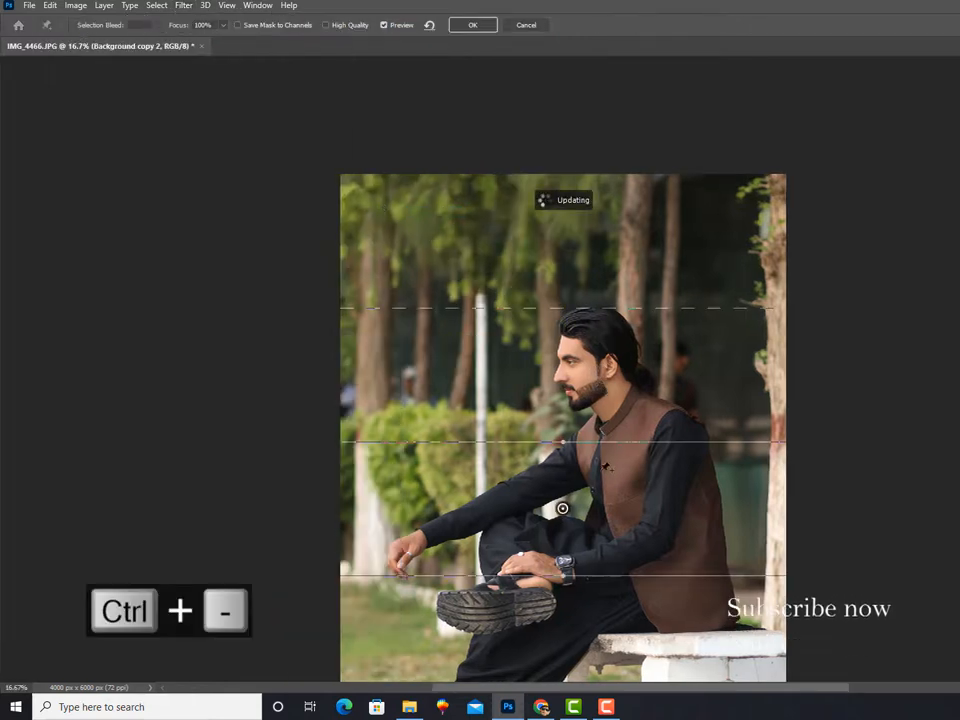
key("ctrl+minus")
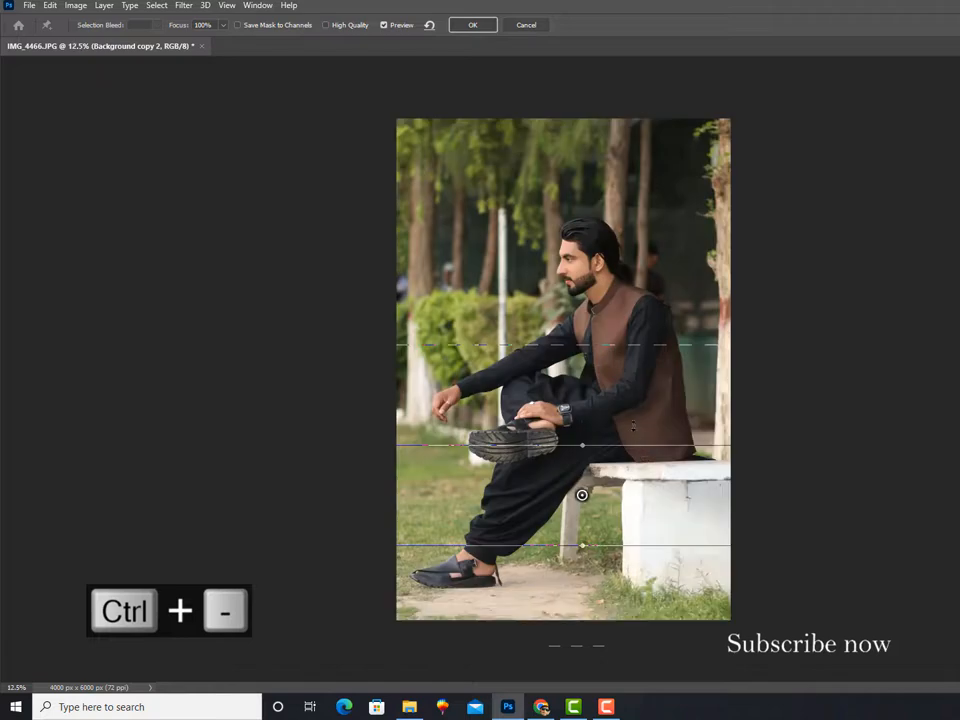
left_click_drag(620, 474, 591, 510)
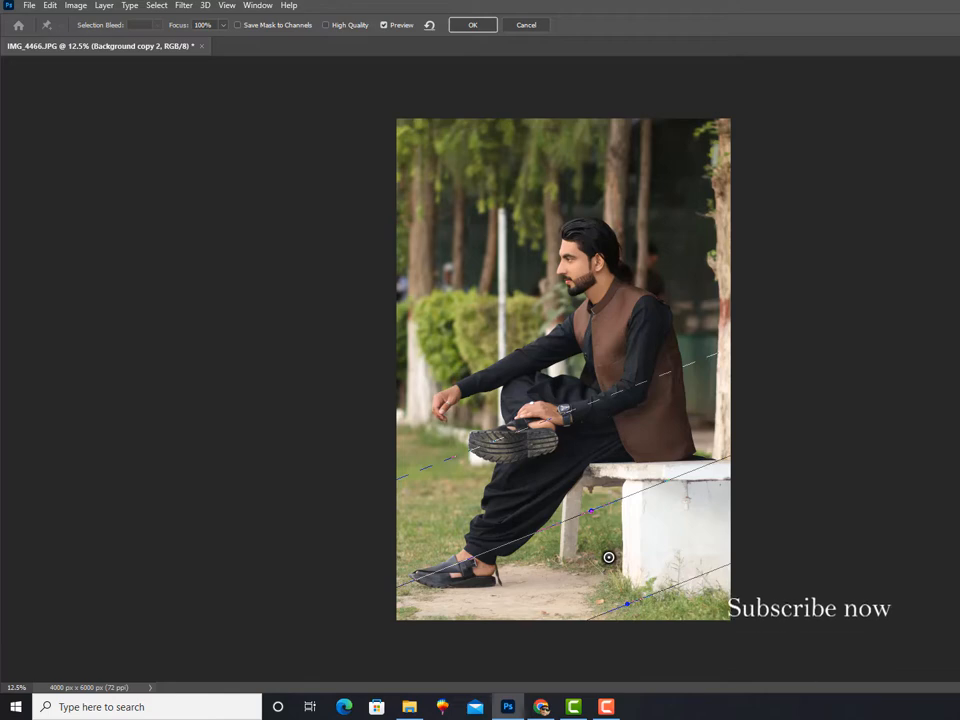
key("ctrl+equal")
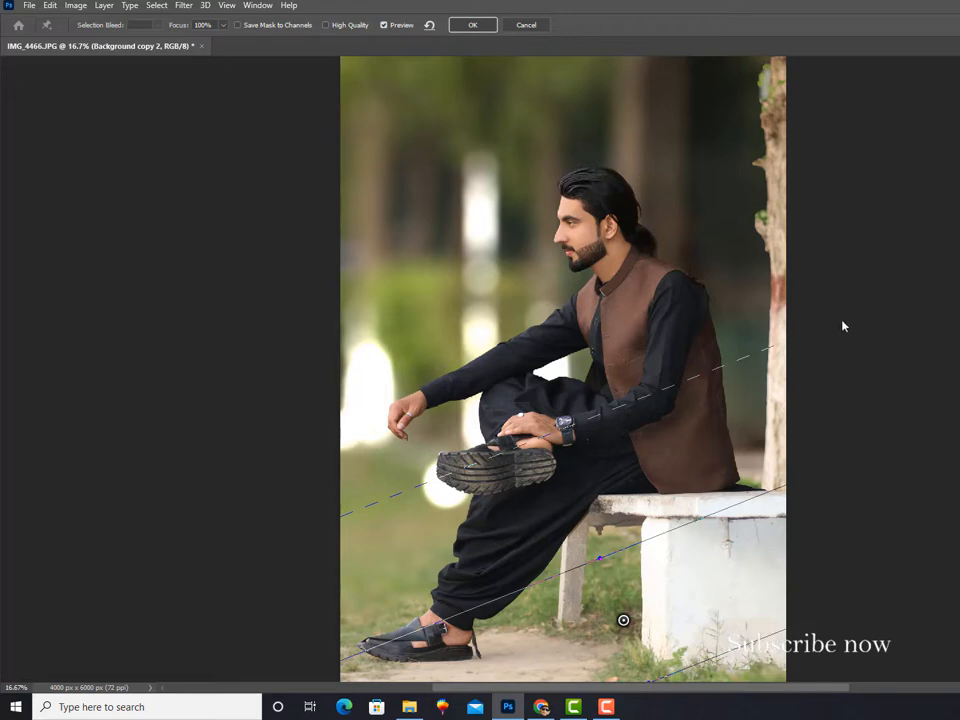
left_click(472, 25)
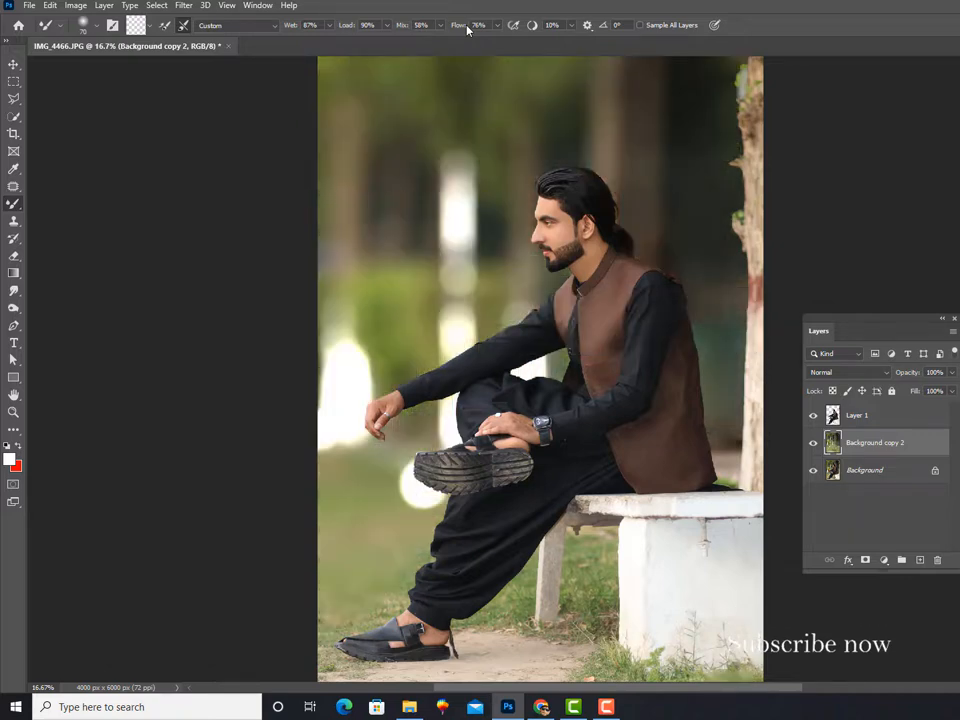
Step: Add a Hue/Saturation adjustment layer above Background copy 2
key("ctrl+minus")
key("ctrl+equal")
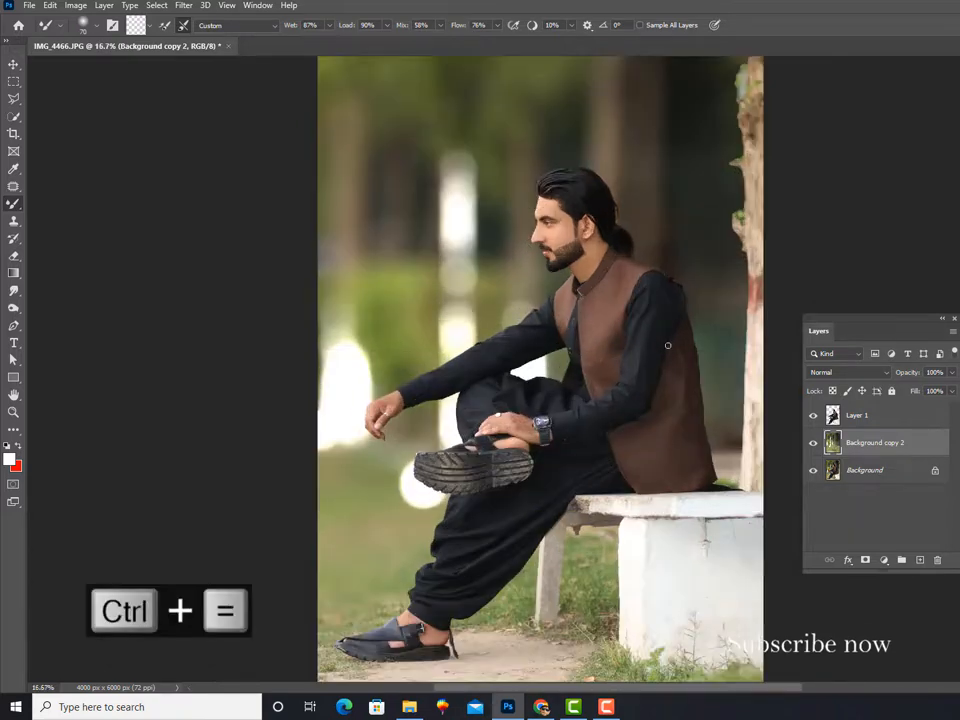
left_click(884, 559)
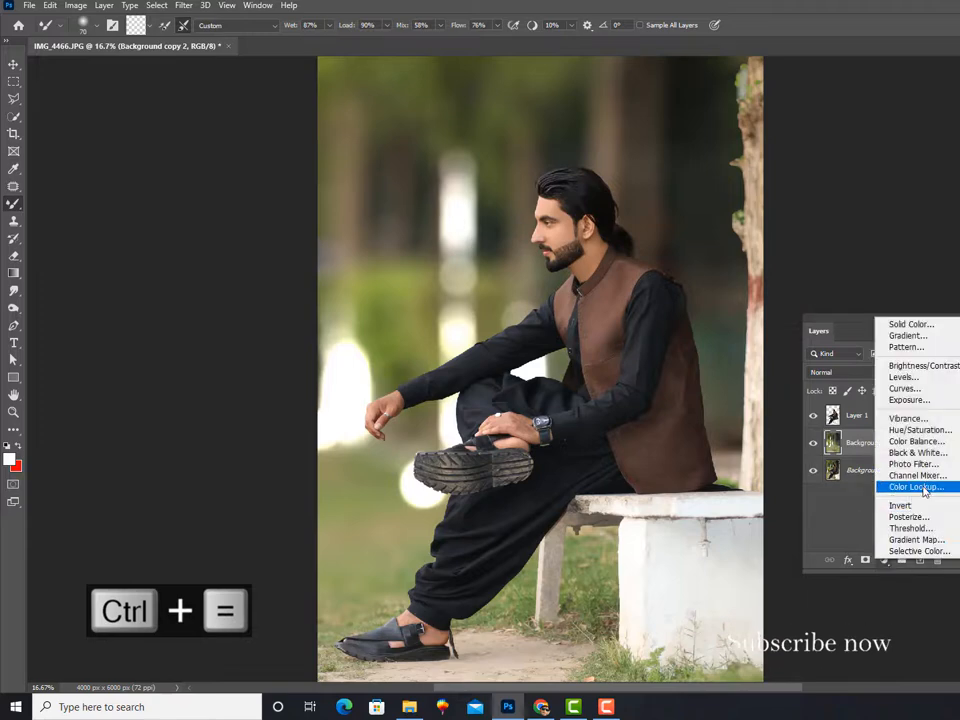
left_click(918, 430)
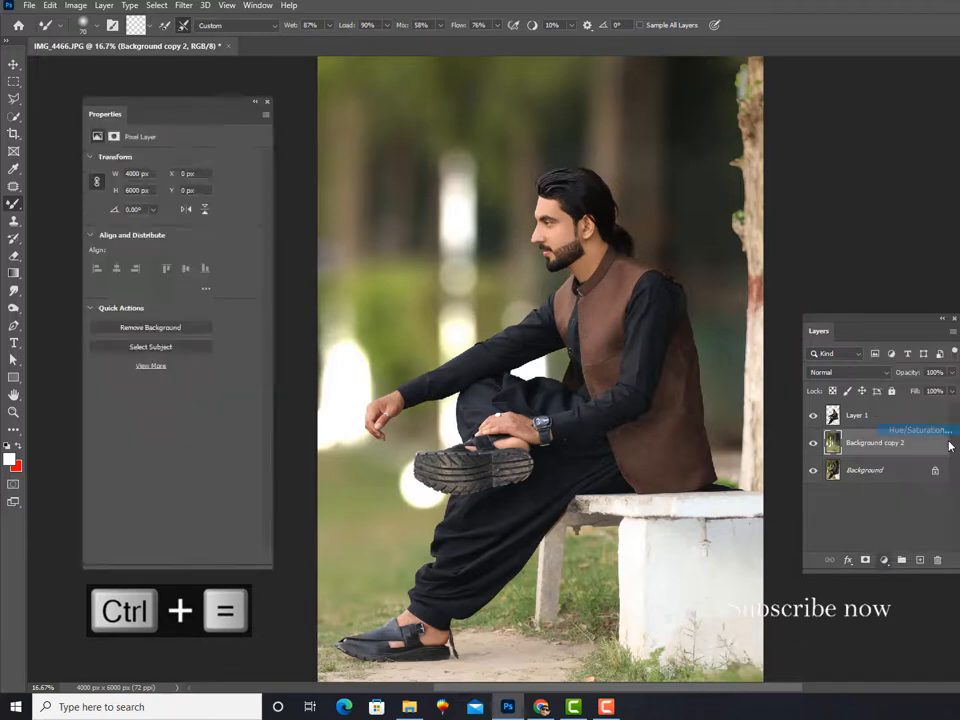
Step: Set the hue of the Hue/Saturation adjustment above Background copy 2 to -38
left_click_drag(170, 212, 144, 219)
left_click(266, 101)
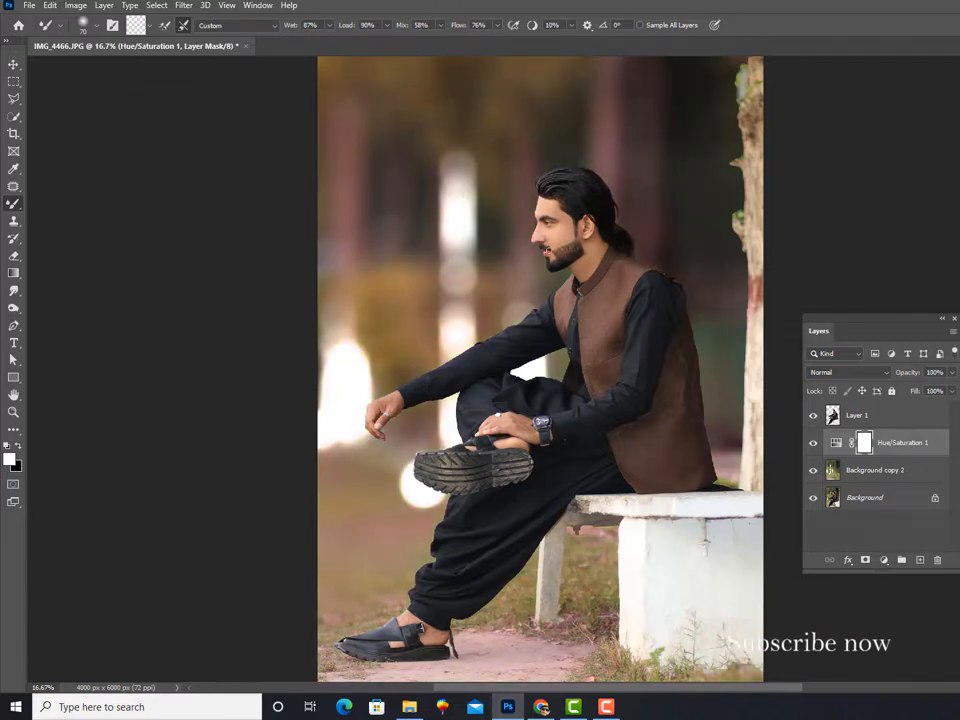
Step: Select the skin of the face, neck, hands and raised foot with the Quick Selection tool and feather the selection with a radius of 2
key("ctrl+equal")
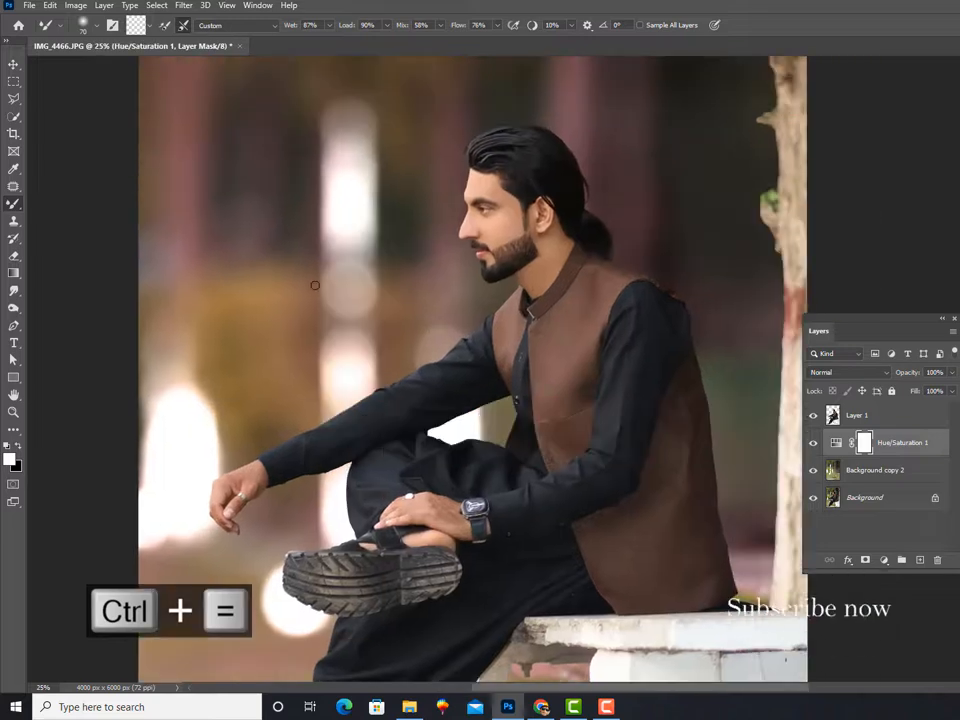
left_click(14, 117)
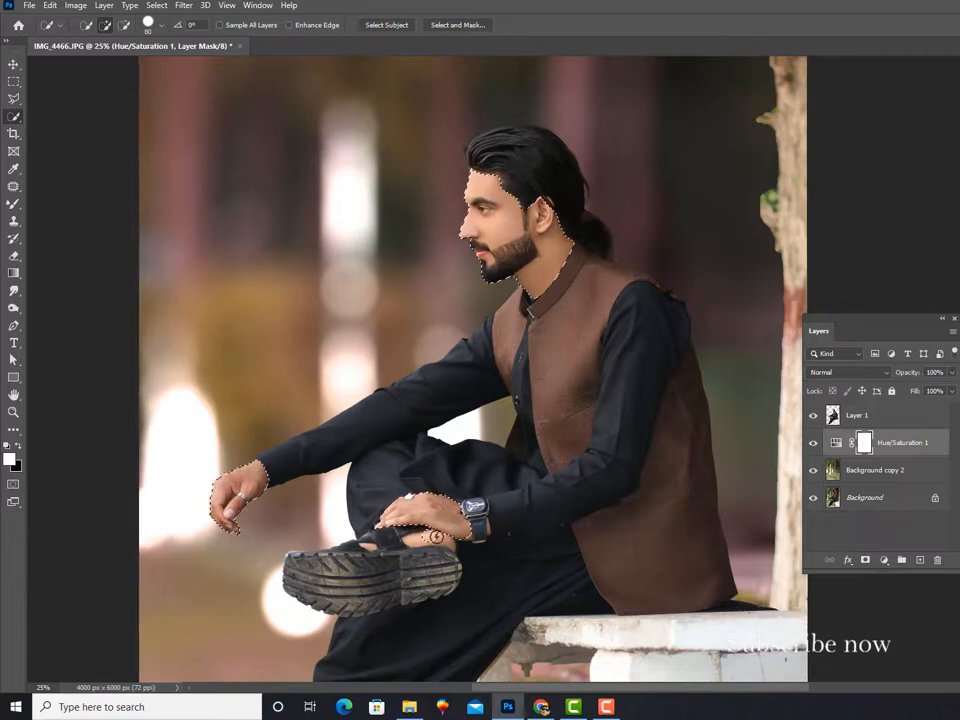
left_click(436, 537)
right_click(561, 214)
left_click(600, 249)
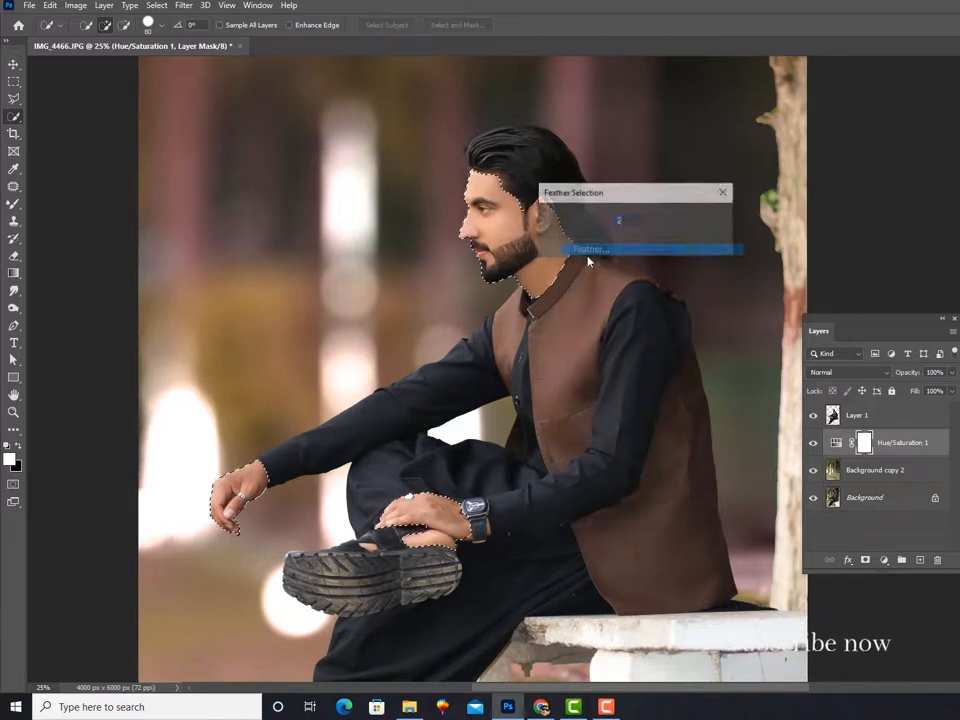
left_click(706, 219)
Step: Add a Curves adjustment layer for the selected skin and brighten it with an RGB curve point at input 211, output 238
key("ctrl+m")
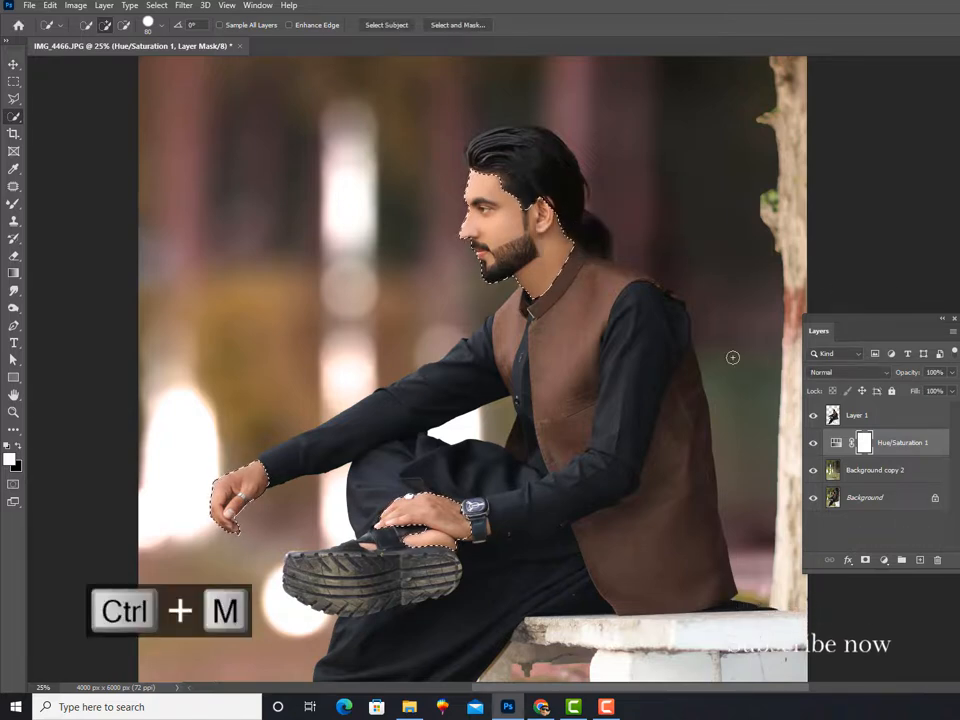
left_click(883, 560)
left_click(903, 383)
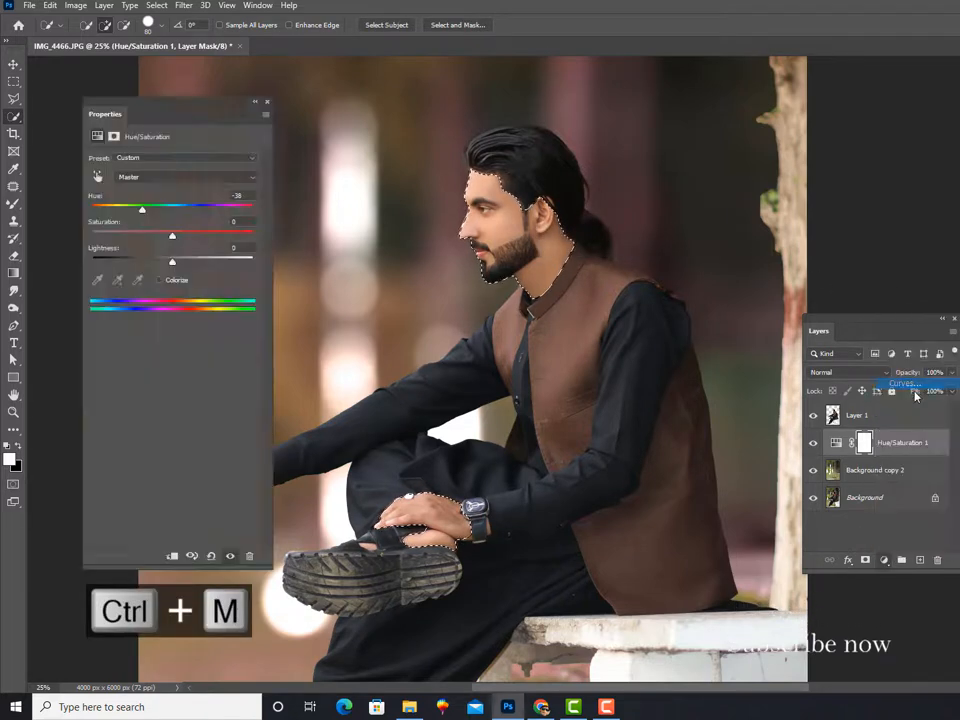
left_click_drag(236, 201, 228, 200)
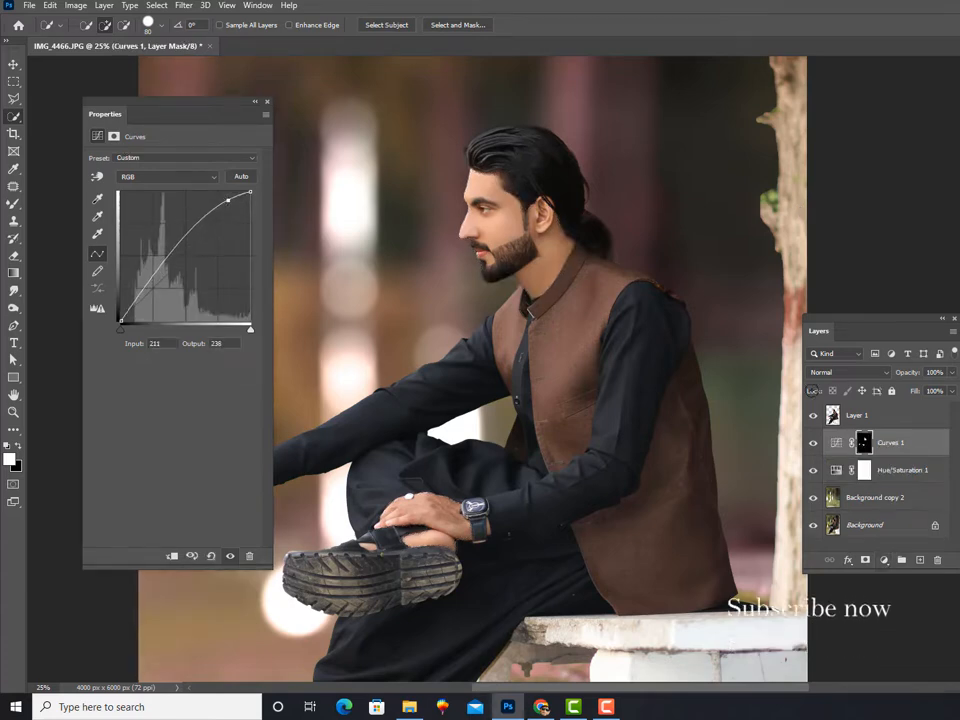
Step: Move the Curves 1 layer above Layer 1 and reduce its opacity to 77%
left_click_drag(889, 441, 885, 419)
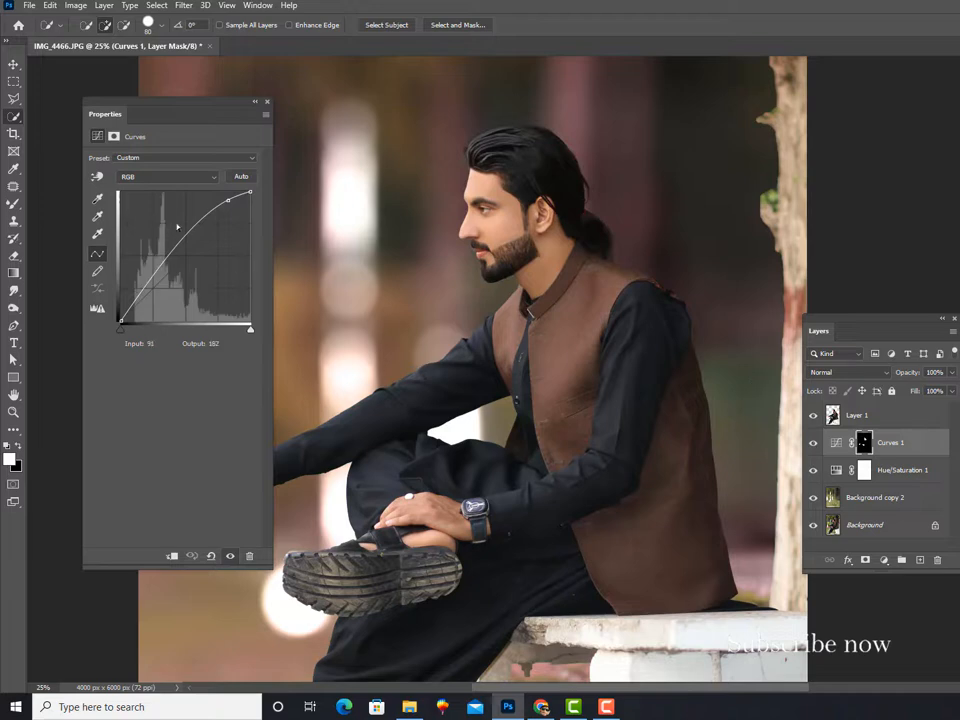
left_click(267, 104)
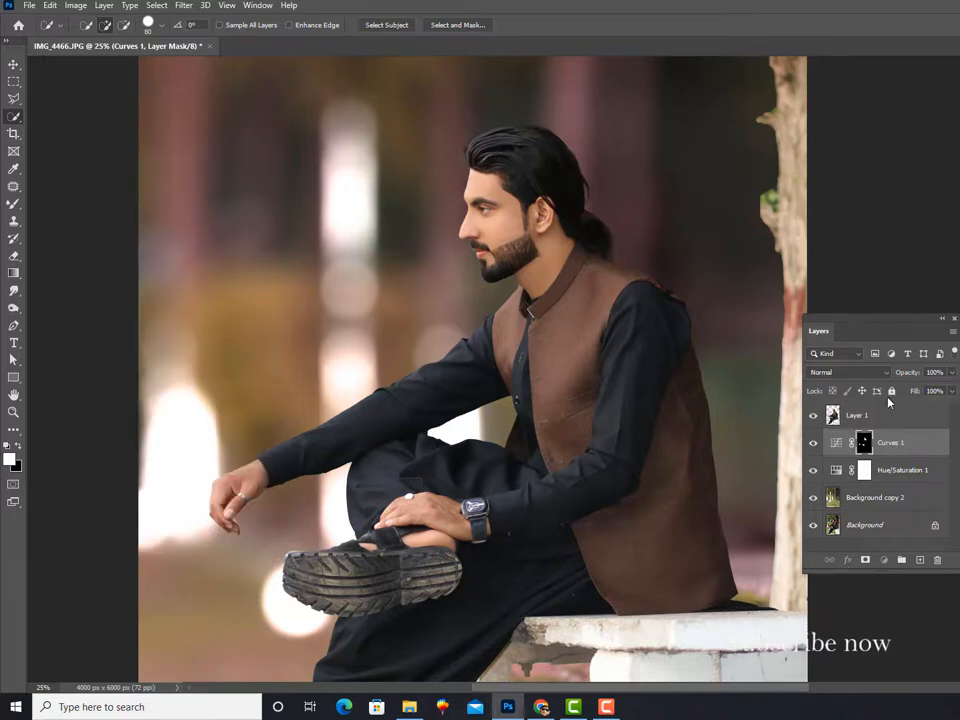
left_click_drag(840, 431, 840, 404)
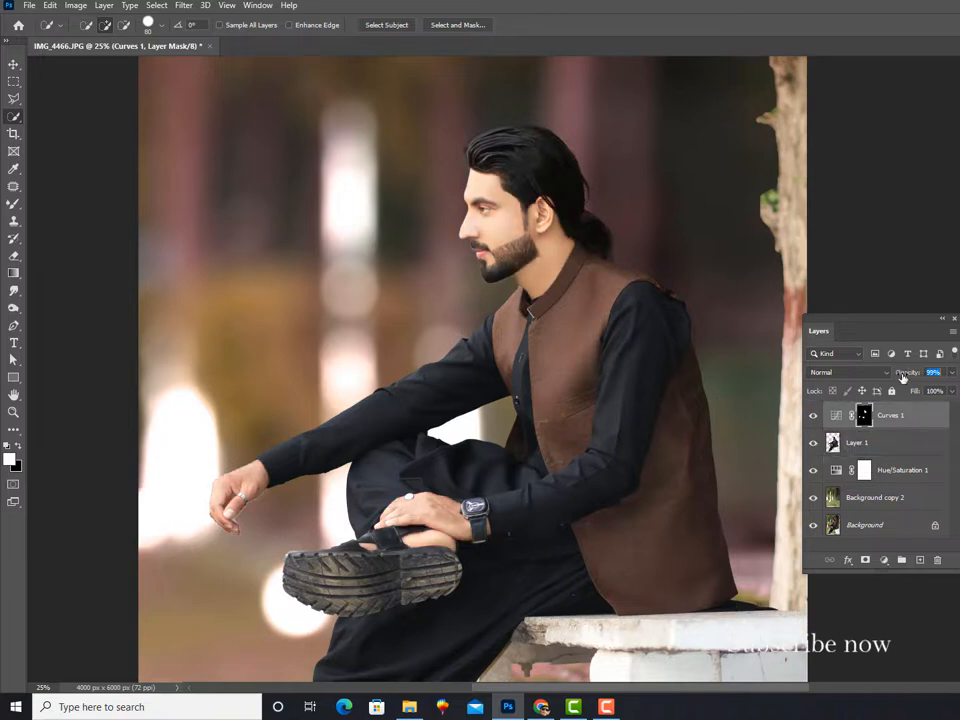
key("ctrl+minus")
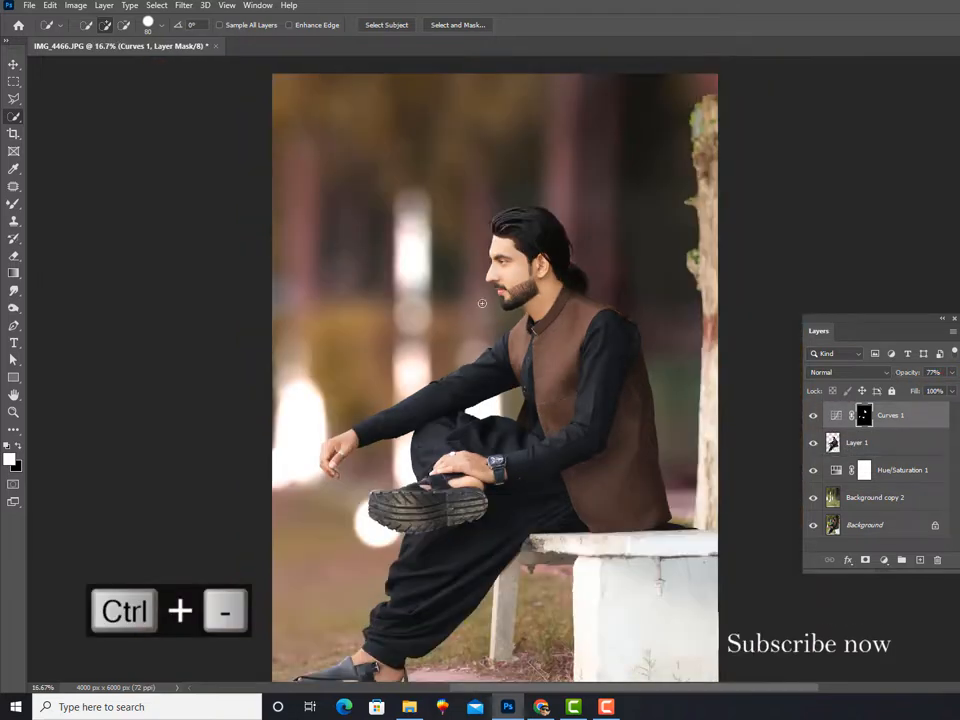
key("v")
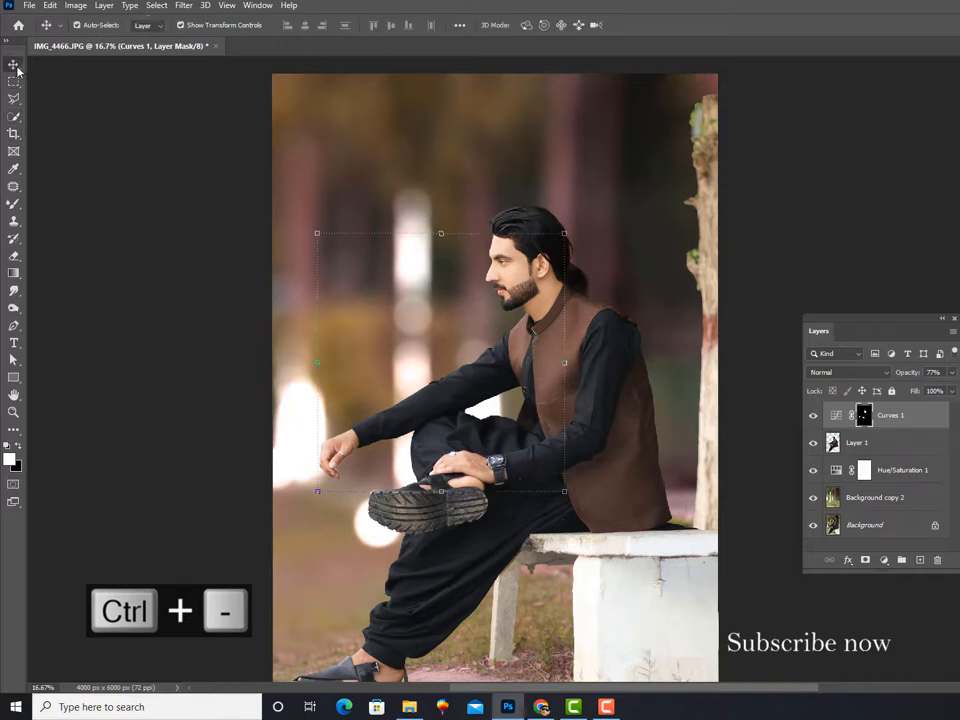
key("ctrl+equal")
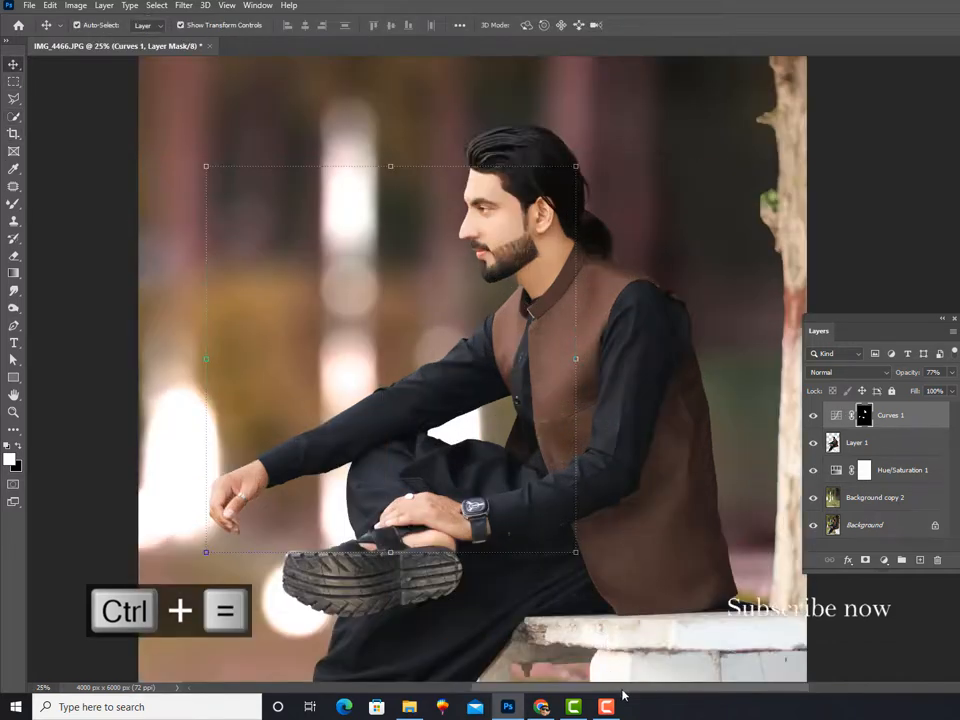
left_click(607, 706)
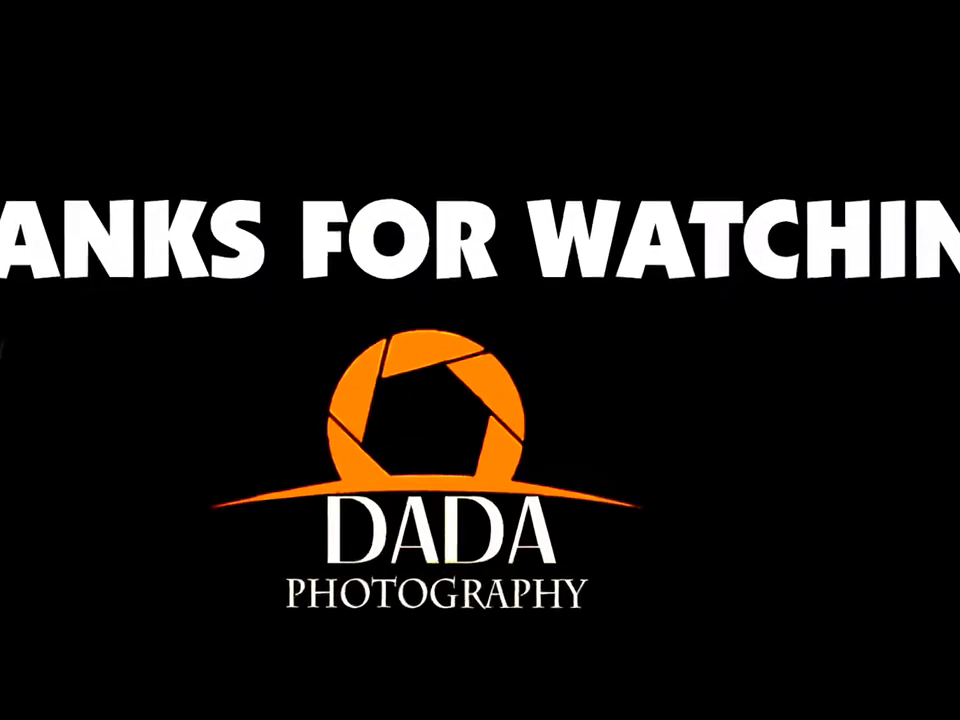